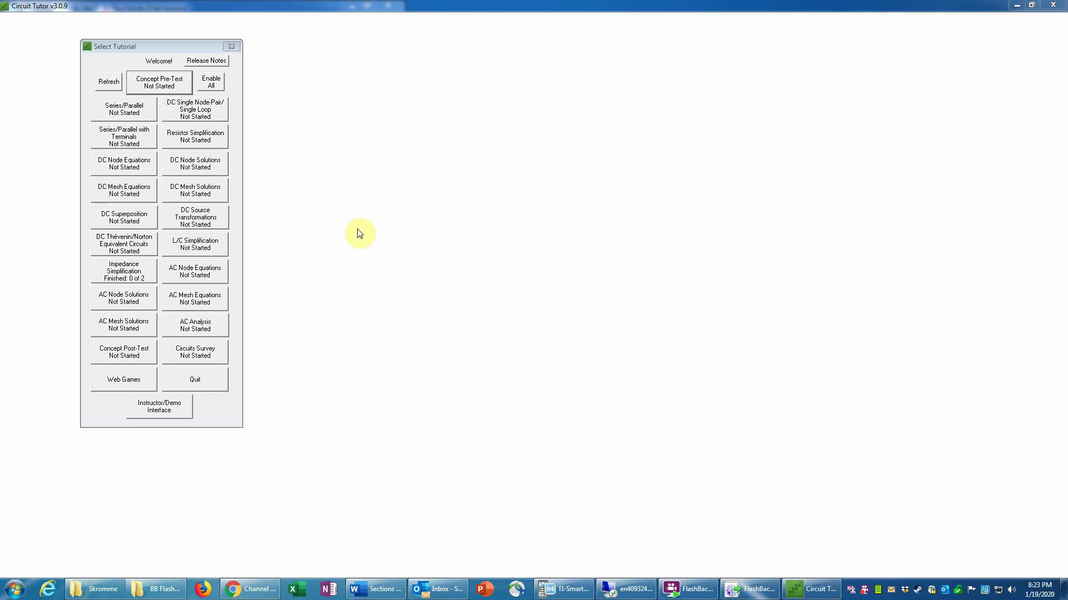
# Open the Impedance Simplification tutorial from the Select Tutorial window.
pyautogui.click(139, 271)
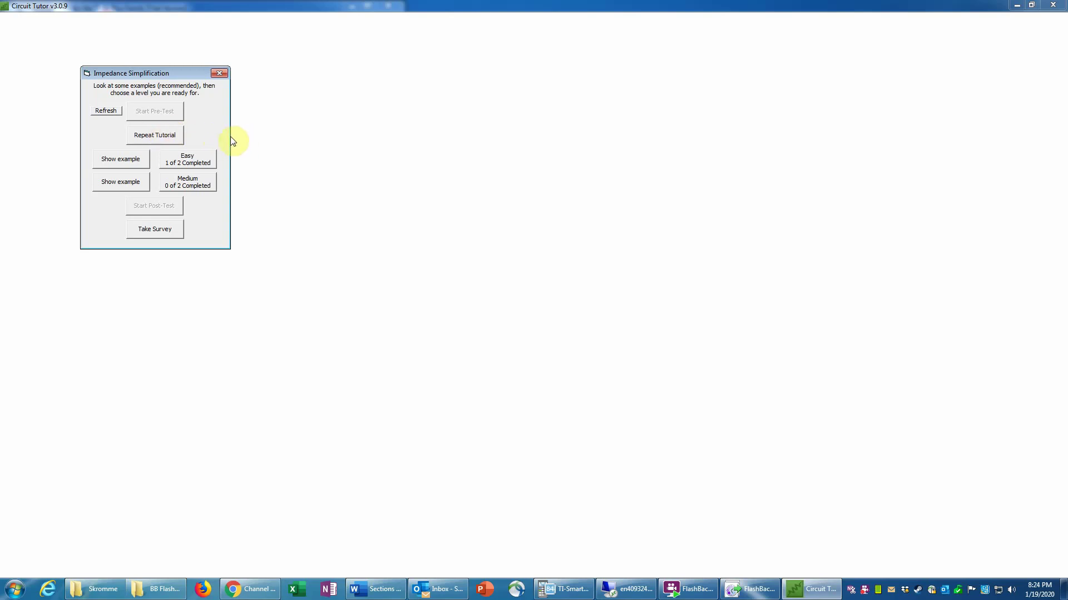
# Show the Medium example circuit: 2 Ω, 9 Ω, 20 µH and 0.8 µF at 50 kHz.
pyautogui.click(122, 185)
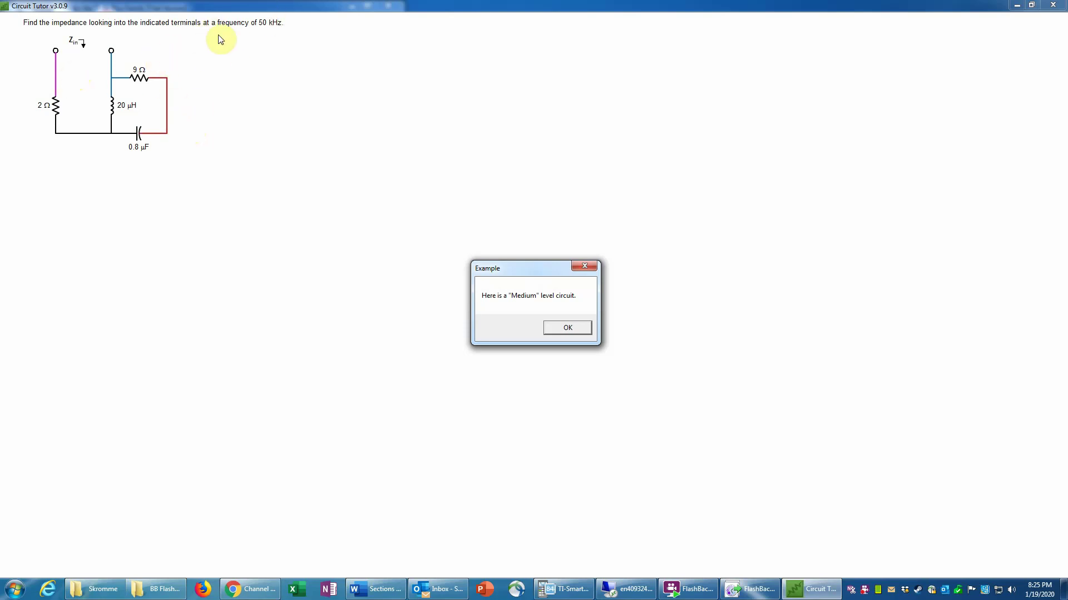
# Dismiss the notice and read the worked solution down to Z3 = (6.12 + j5.23) Ω.
pyautogui.click(564, 328)
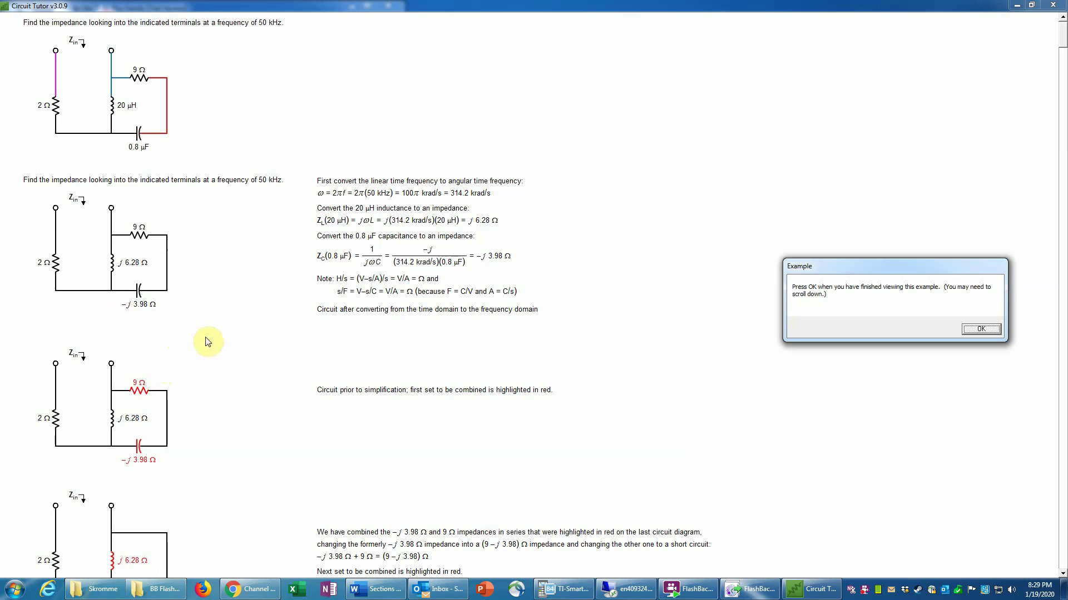
pyautogui.click(1062, 172)
pyautogui.click(1062, 173)
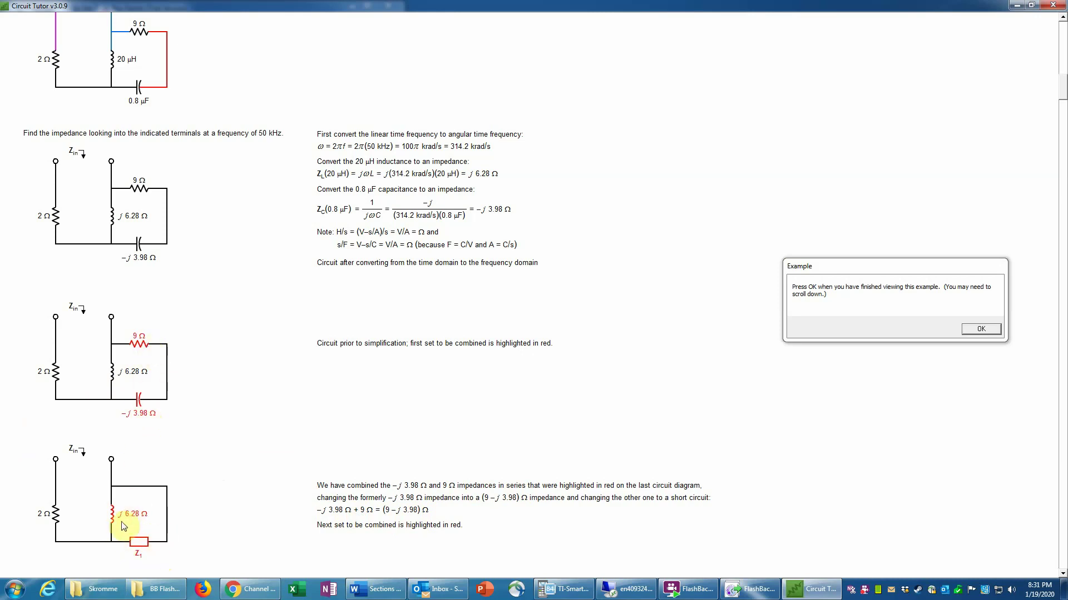
pyautogui.click(1062, 573)
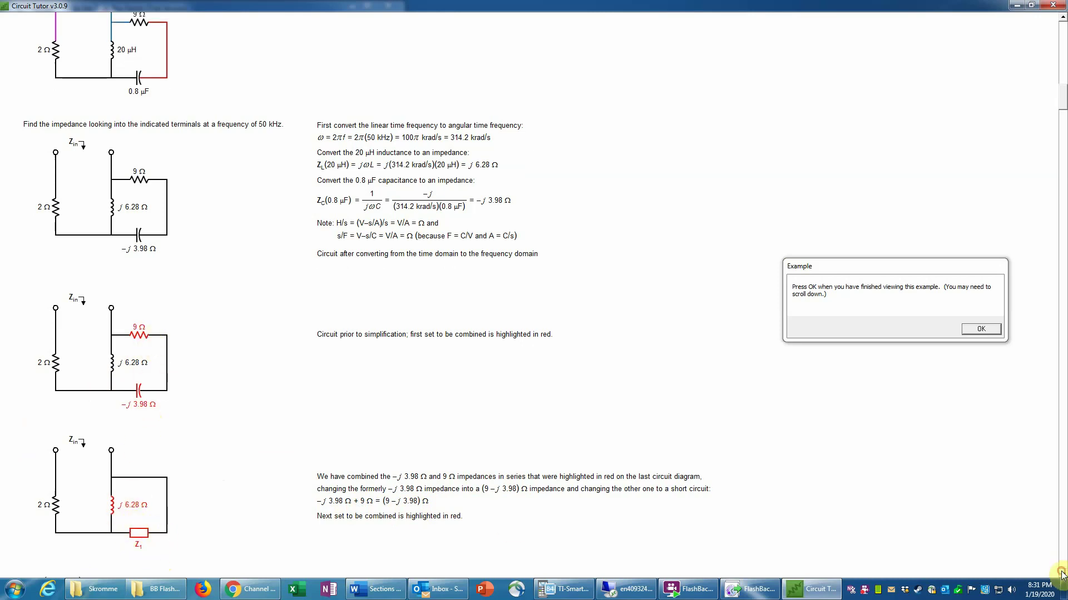
pyautogui.click(1062, 559)
pyautogui.click(1062, 559)
pyautogui.click(1062, 559)
pyautogui.click(1060, 556)
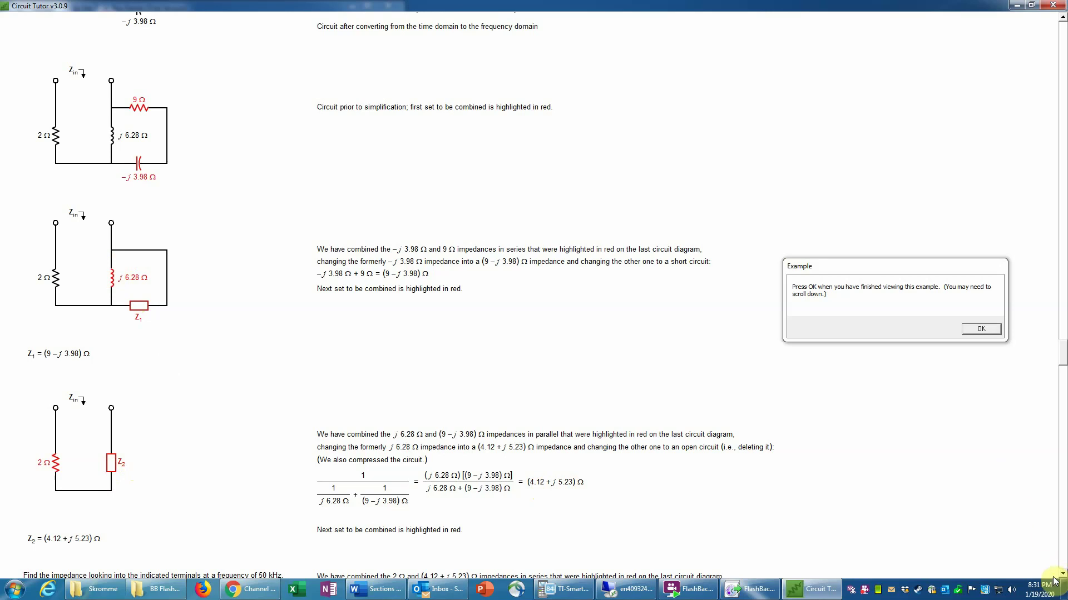
pyautogui.scroll(-4, 1062, 575)
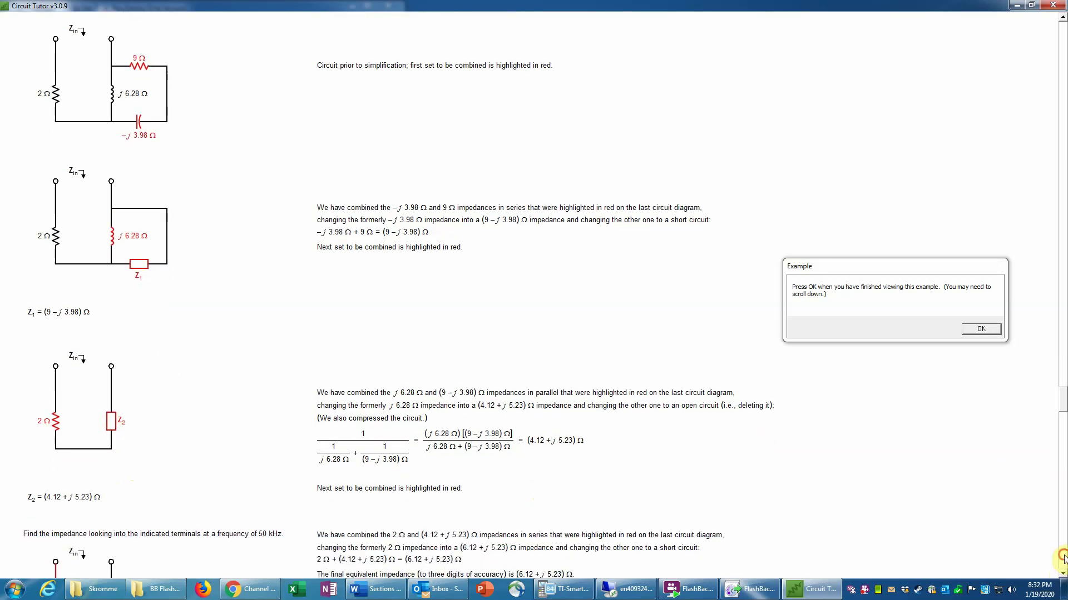
pyautogui.scroll(-1, 1063, 558)
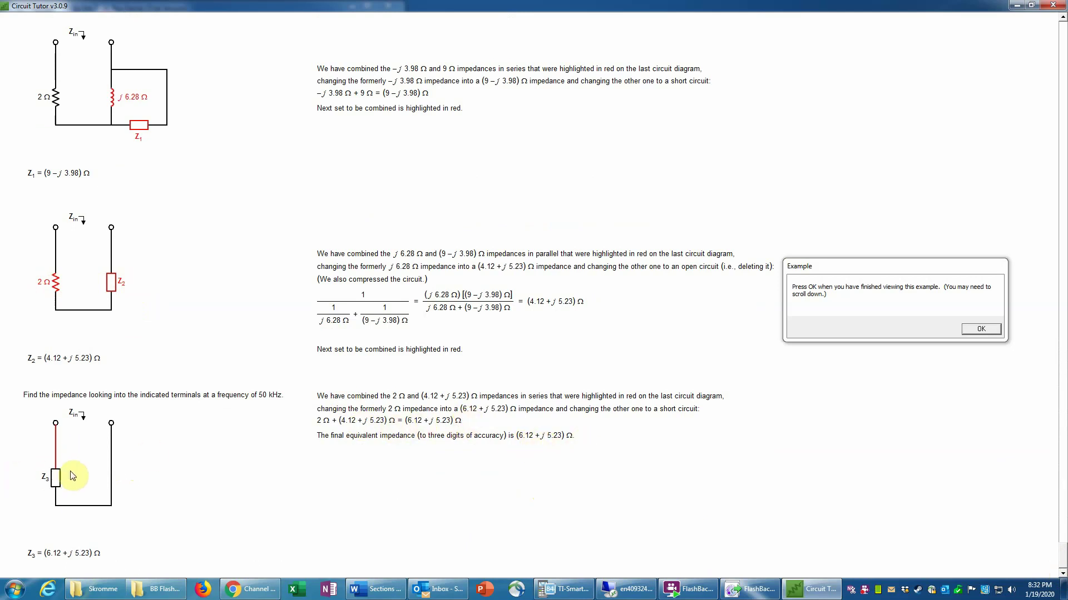
# Close the example, start a Medium problem and read its Help through to 'Good luck!'.
pyautogui.click(981, 329)
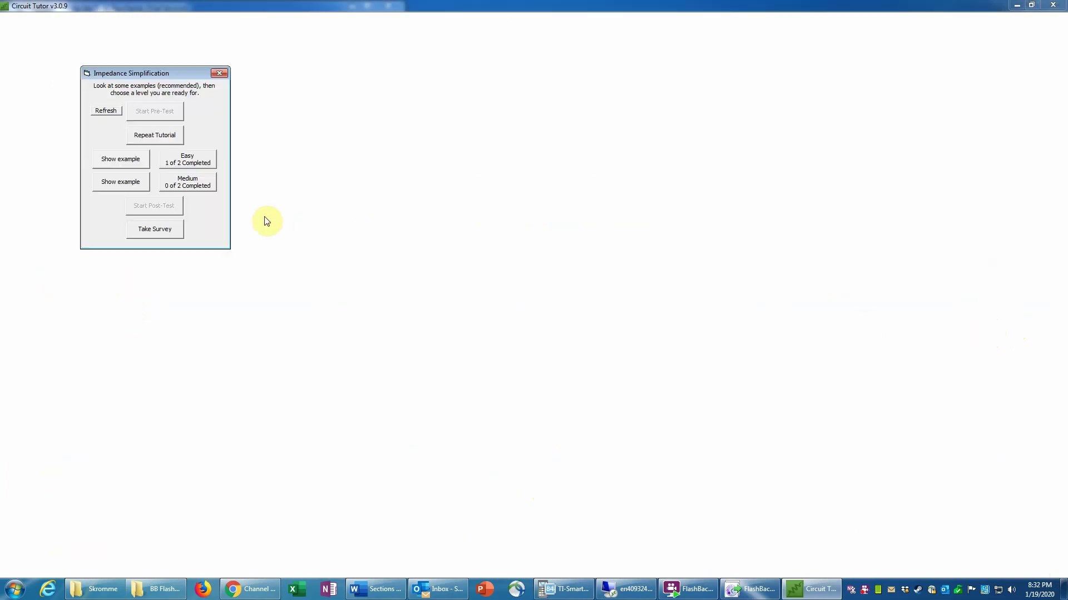
pyautogui.click(179, 188)
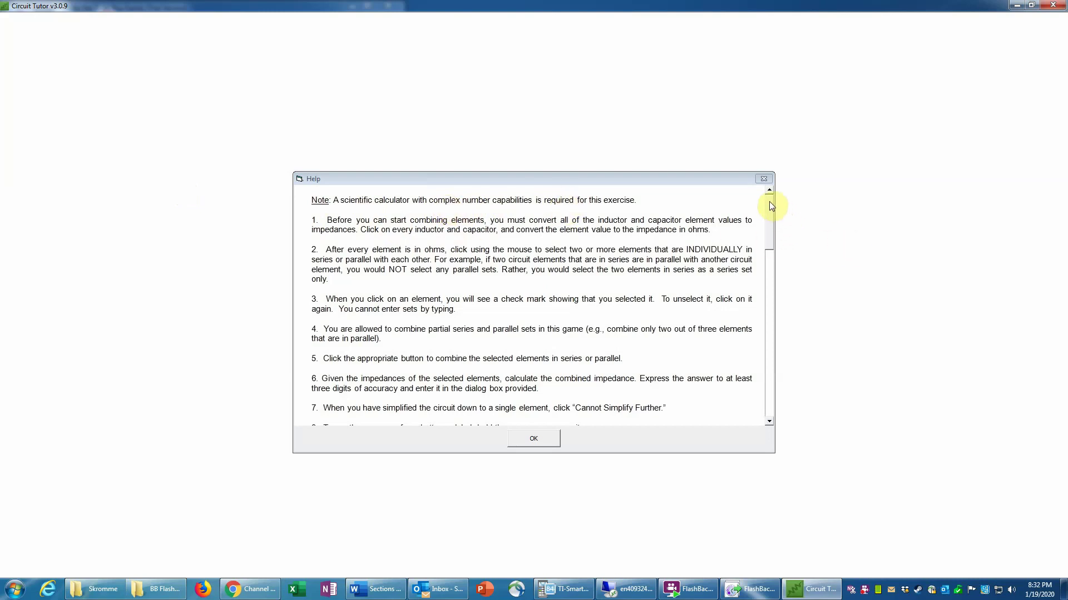
pyautogui.moveTo(769, 205); pyautogui.dragTo(768, 389)
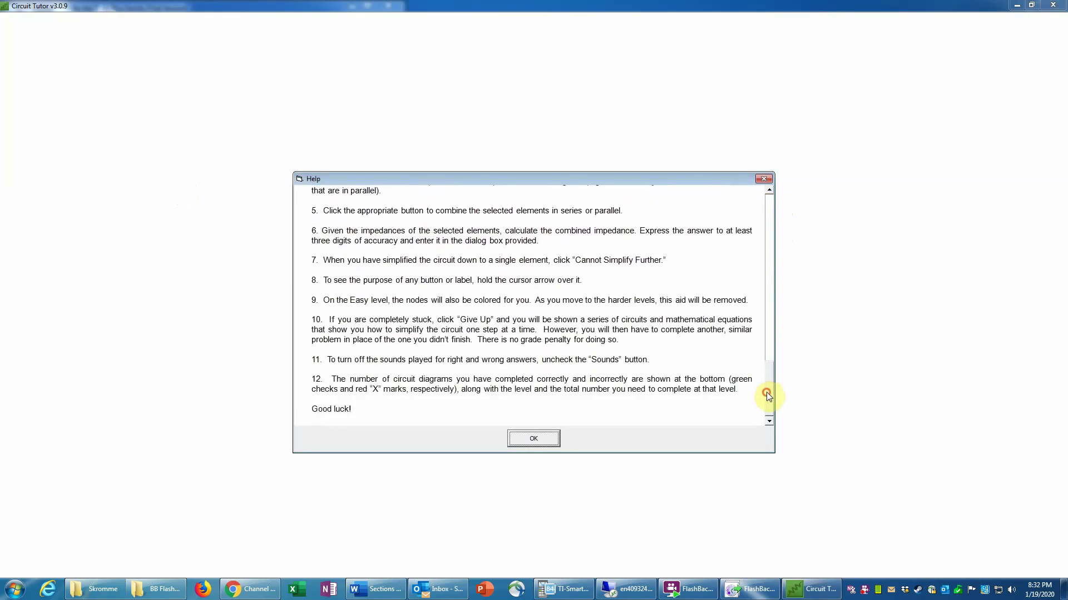
# Close Help and select the 50 µH inductor's impedance box in the 10 kHz problem.
pyautogui.click(525, 441)
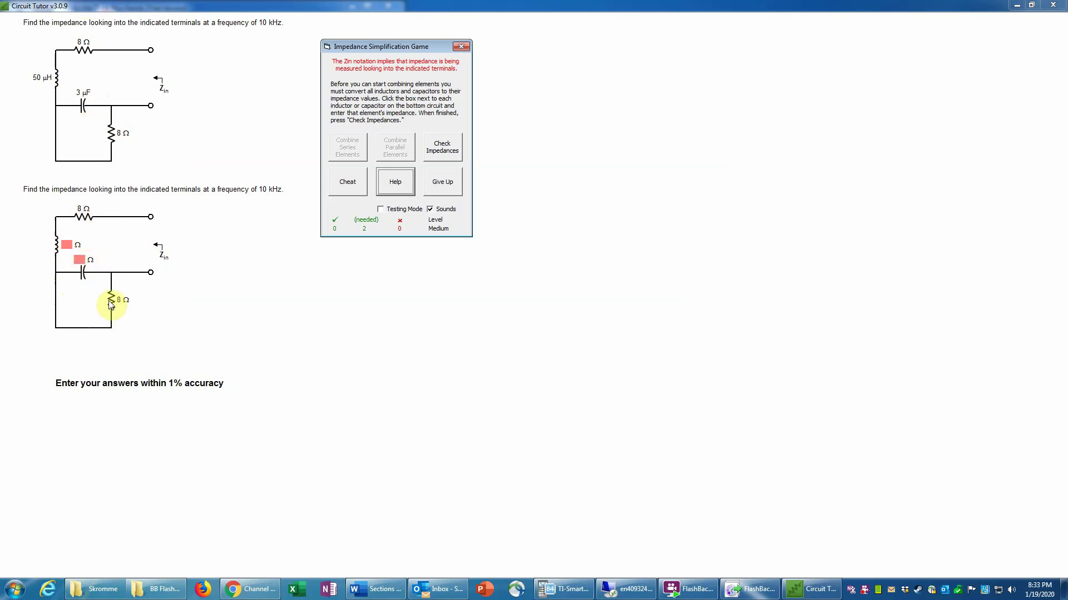
pyautogui.click(70, 243)
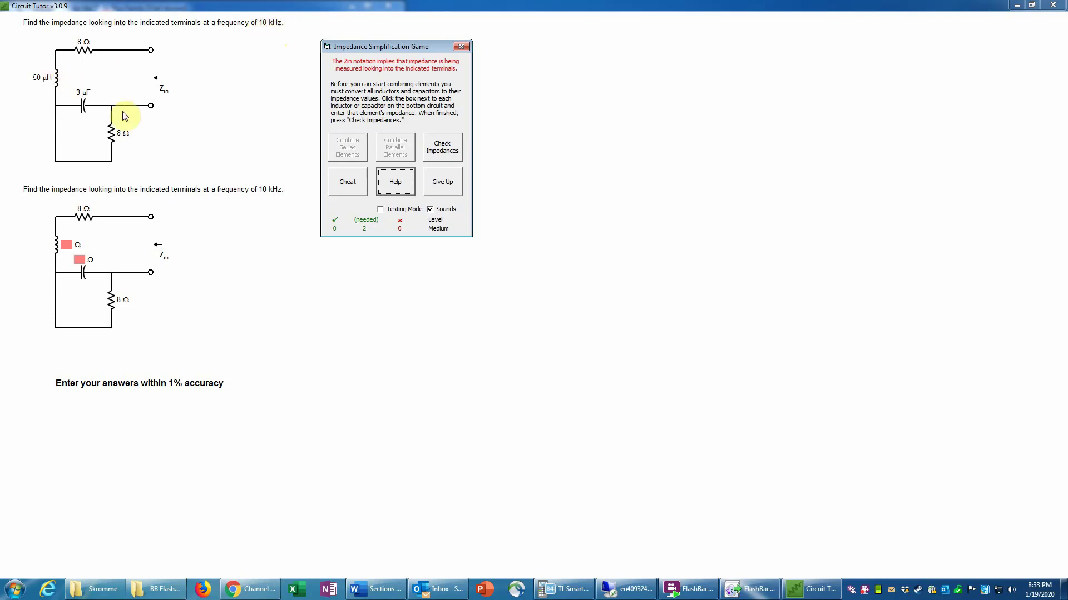
# Shrink the Circuit Tutor window so the TI-84 emulator is usable alongside it.
pyautogui.click(1032, 6)
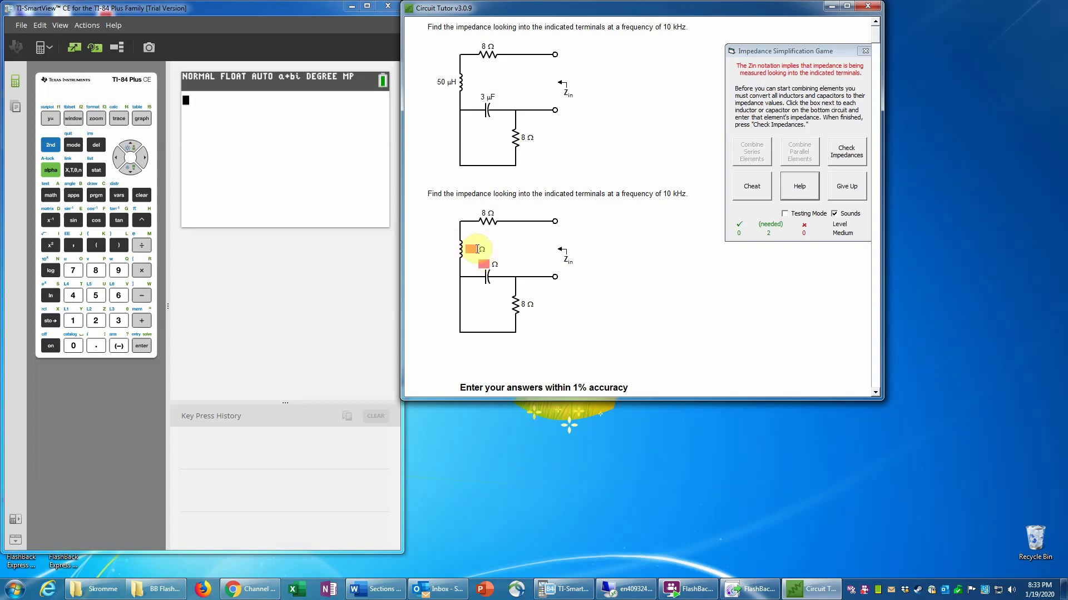
pyautogui.click(51, 147)
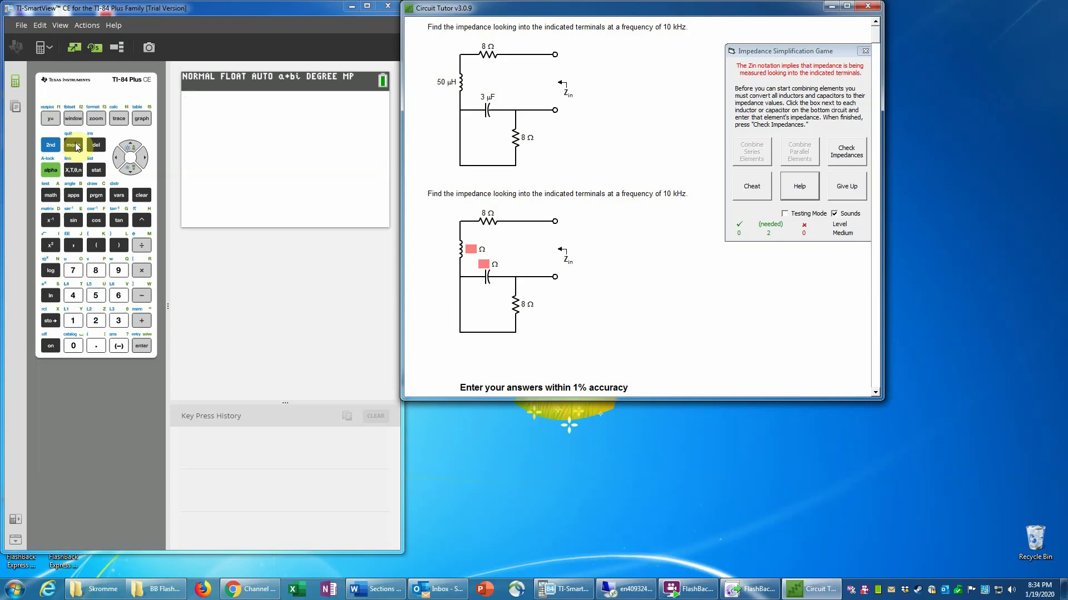
# Change the calculator's complex mode from REAL to a+bi.
pyautogui.click(74, 145)
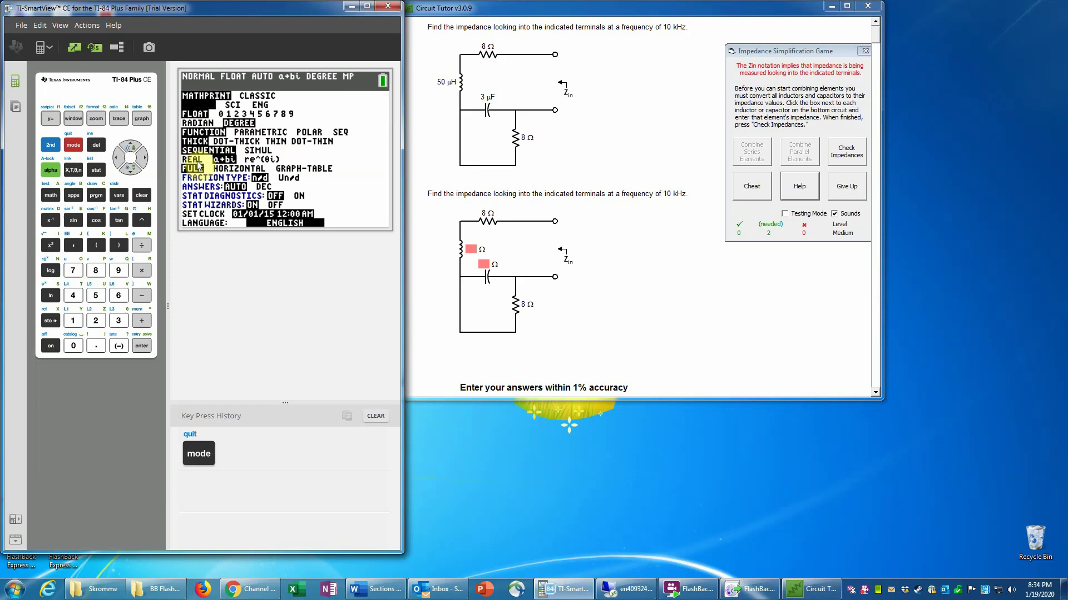
pyautogui.click(130, 169)
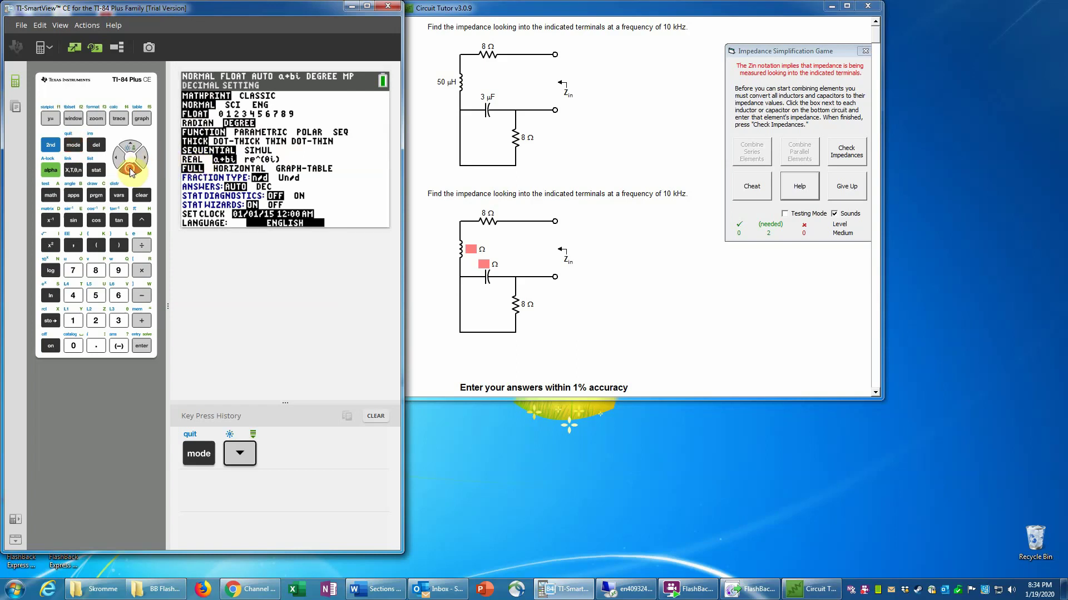
pyautogui.click(130, 169)
pyautogui.click(130, 170)
pyautogui.click(130, 170)
pyautogui.click(130, 169)
pyautogui.click(130, 170)
pyautogui.click(145, 162)
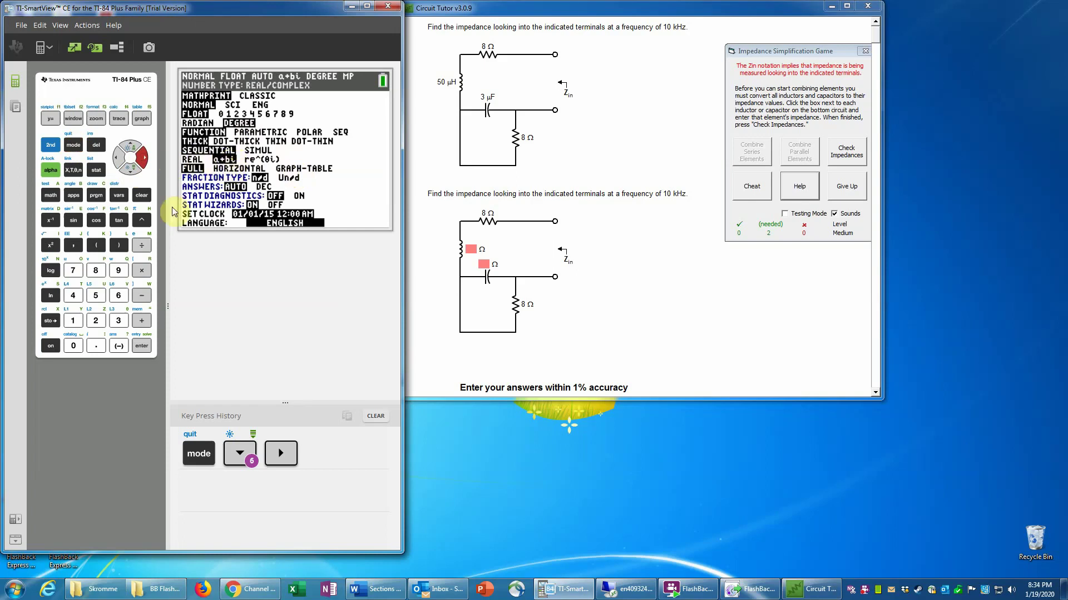
pyautogui.click(140, 347)
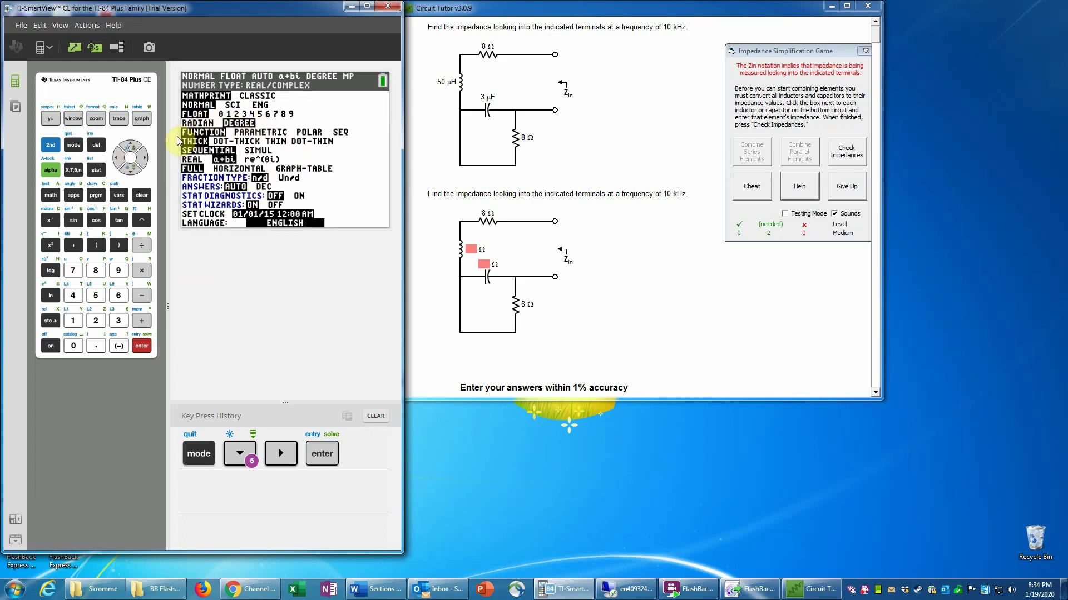
# Return to the calculator home screen with a cleared entry line.
pyautogui.click(142, 195)
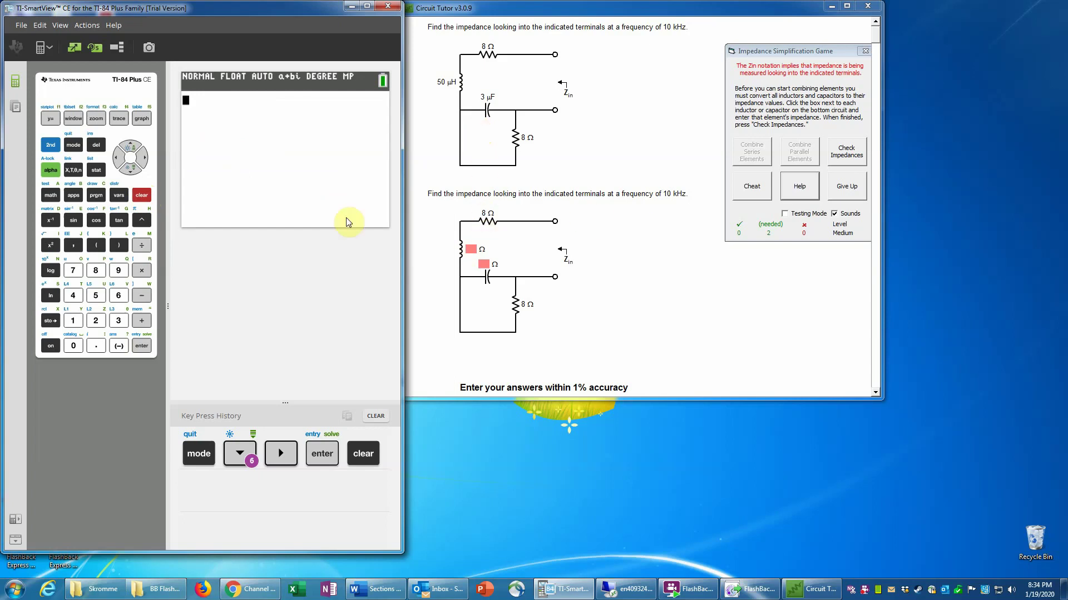
pyautogui.click(50, 145)
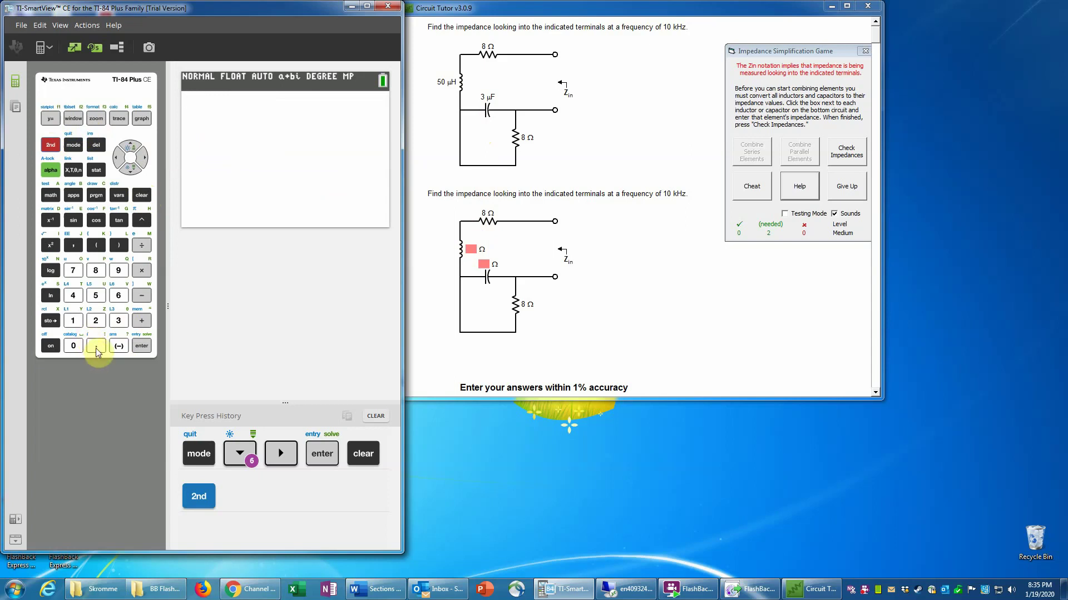
pyautogui.click(96, 345)
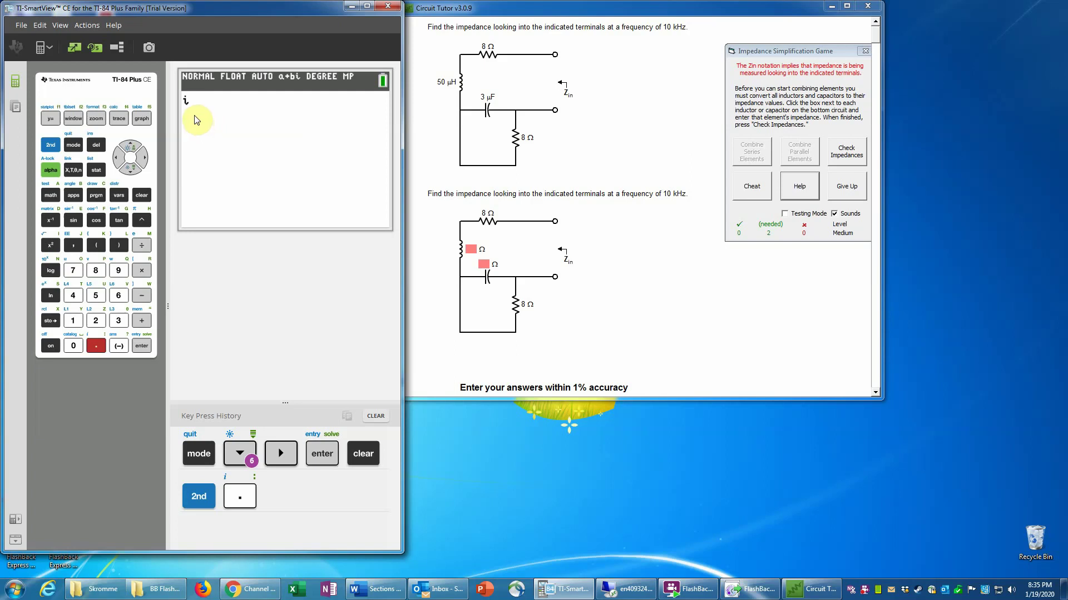
pyautogui.click(137, 198)
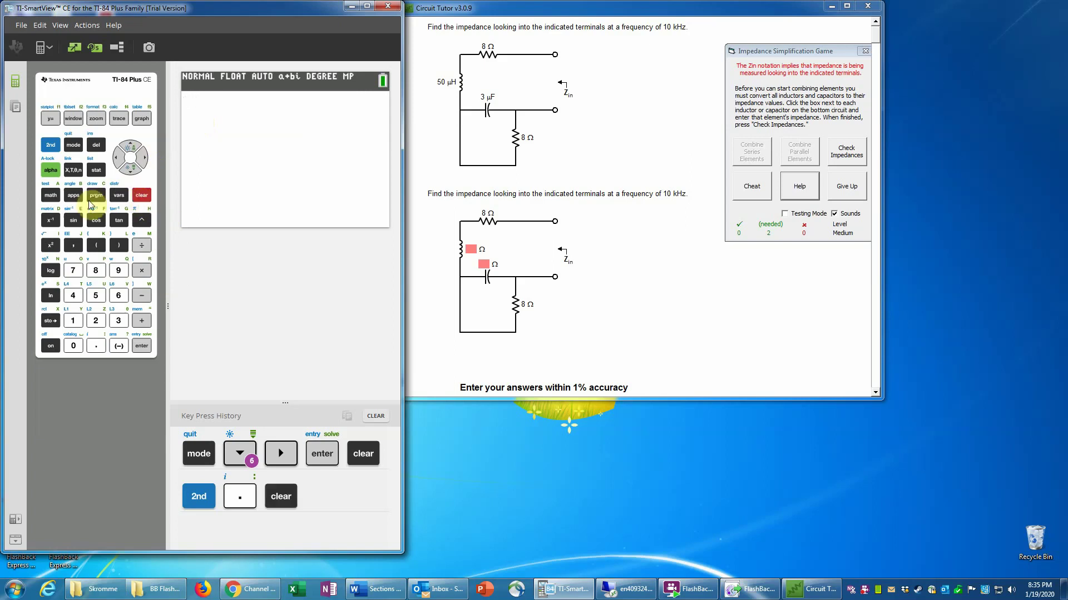
# Evaluate 2*π*10E3 to get the angular frequency 62831.85307.
pyautogui.click(50, 145)
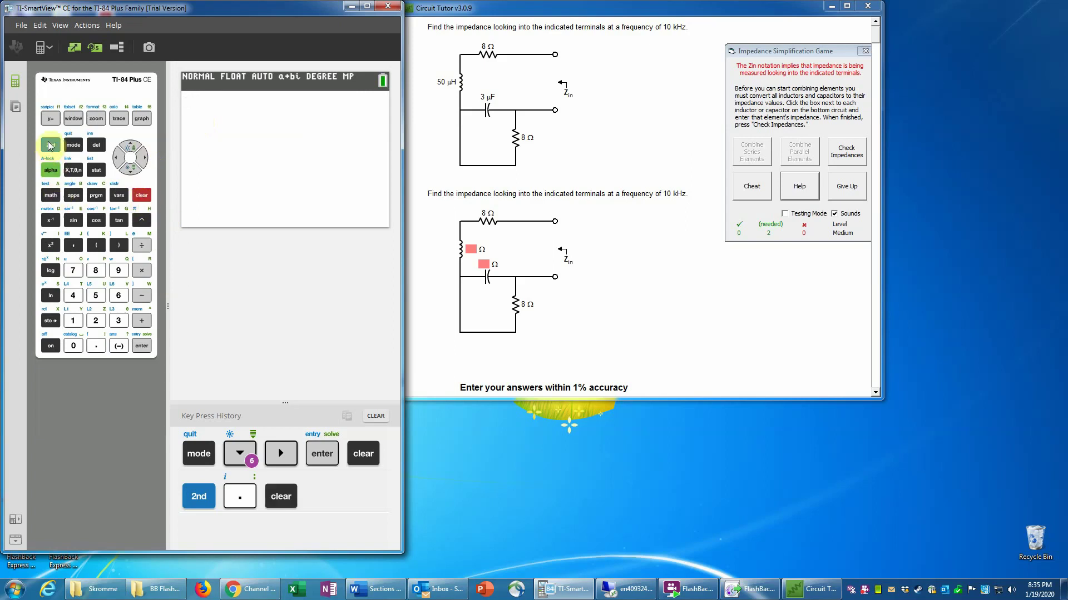
pyautogui.click(95, 321)
pyautogui.click(143, 271)
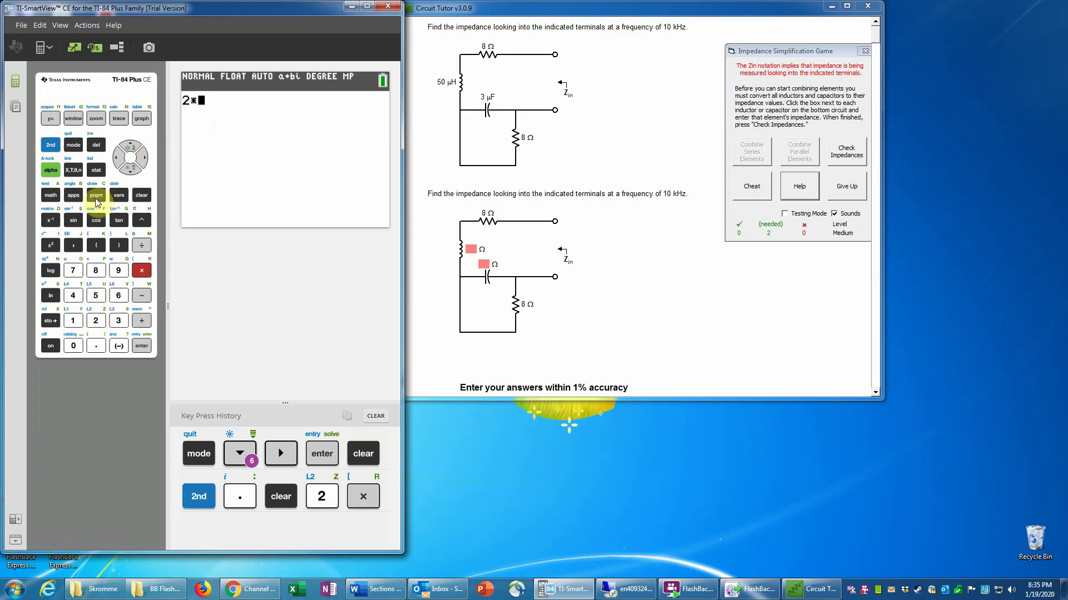
pyautogui.click(50, 145)
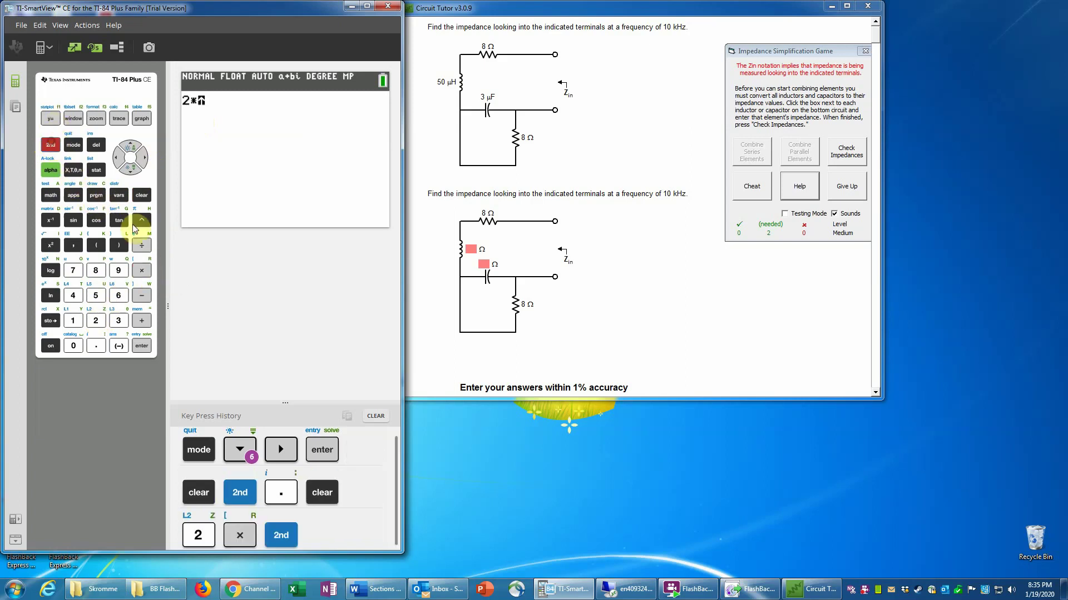
pyautogui.click(144, 222)
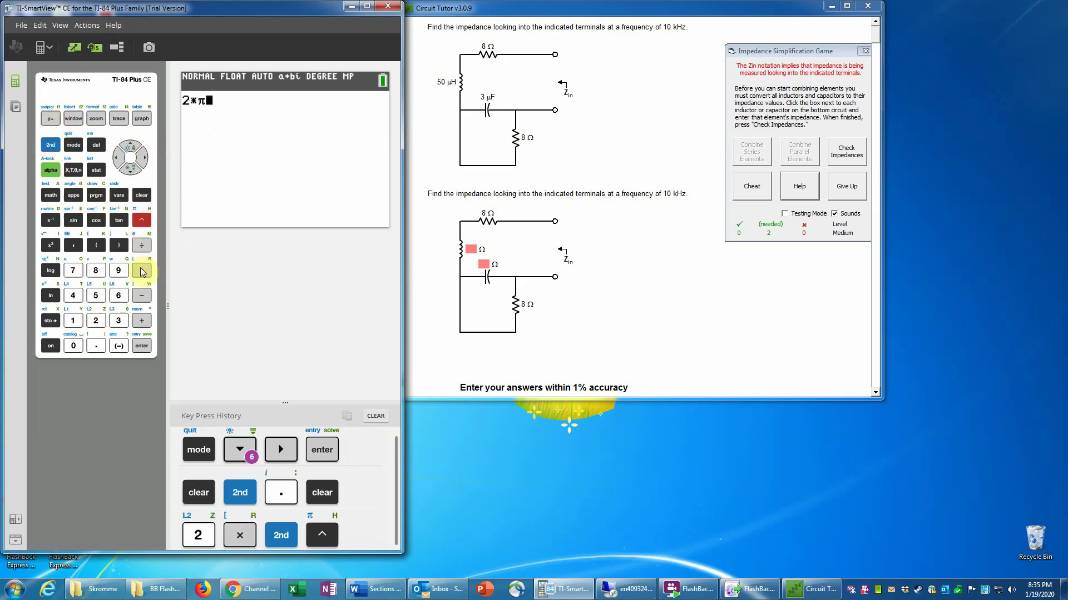
pyautogui.click(141, 271)
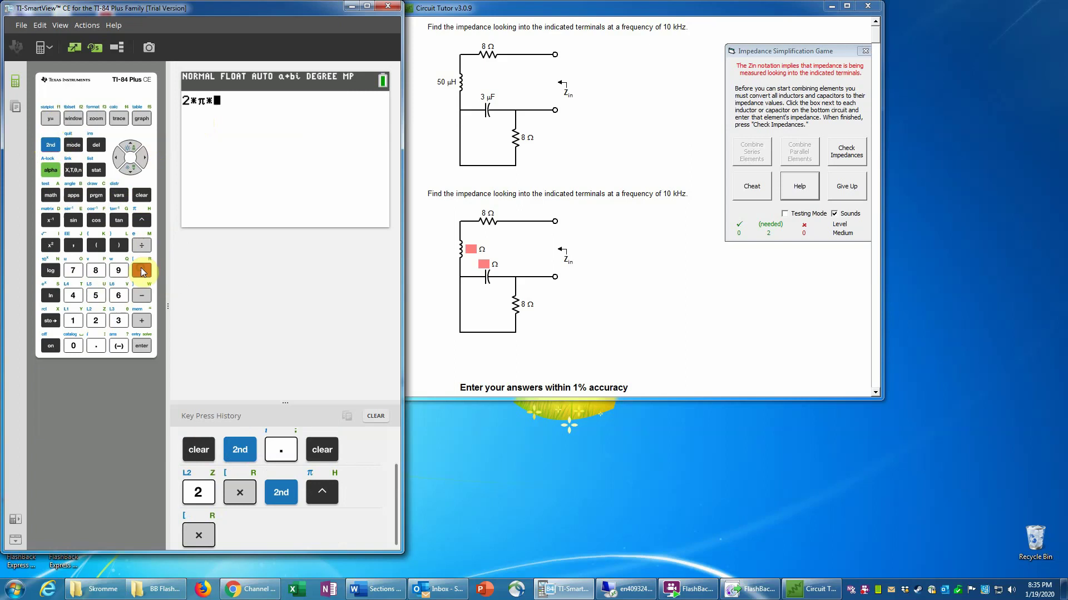
pyautogui.click(74, 323)
pyautogui.click(73, 346)
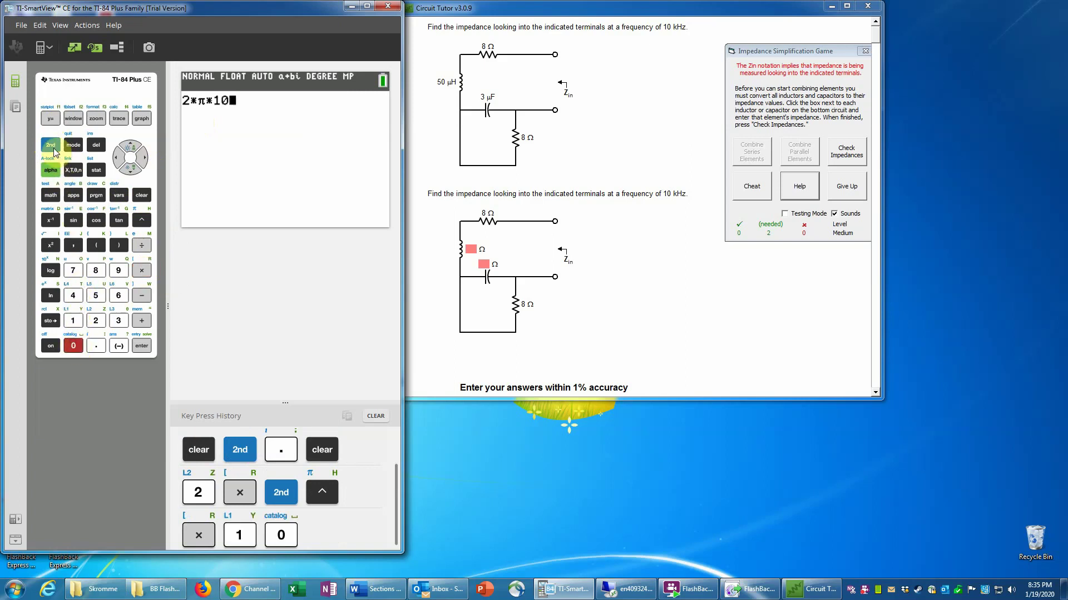
pyautogui.click(53, 147)
pyautogui.click(73, 245)
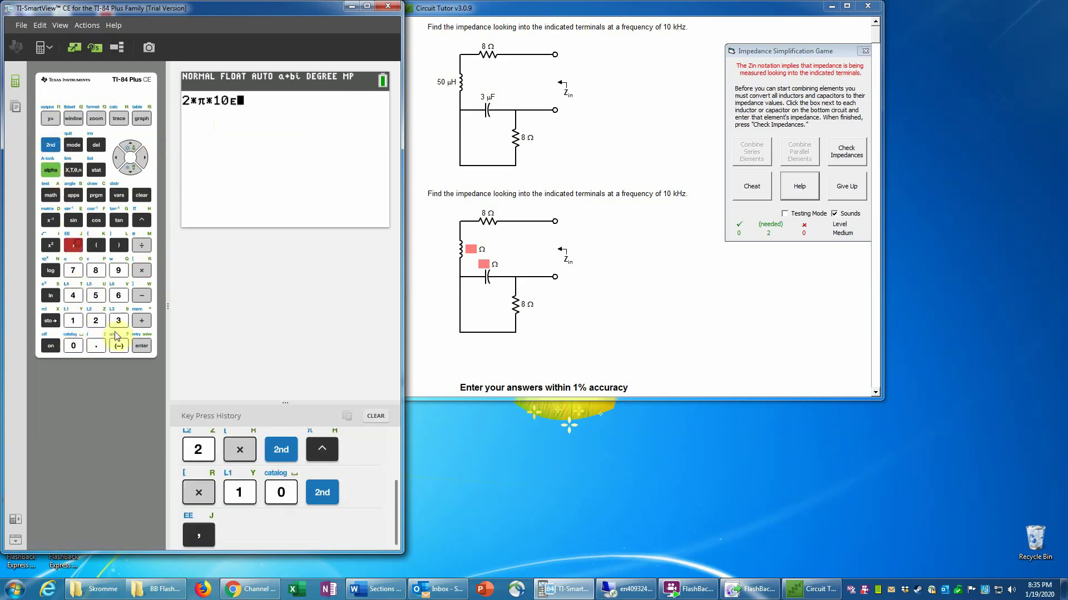
pyautogui.click(118, 321)
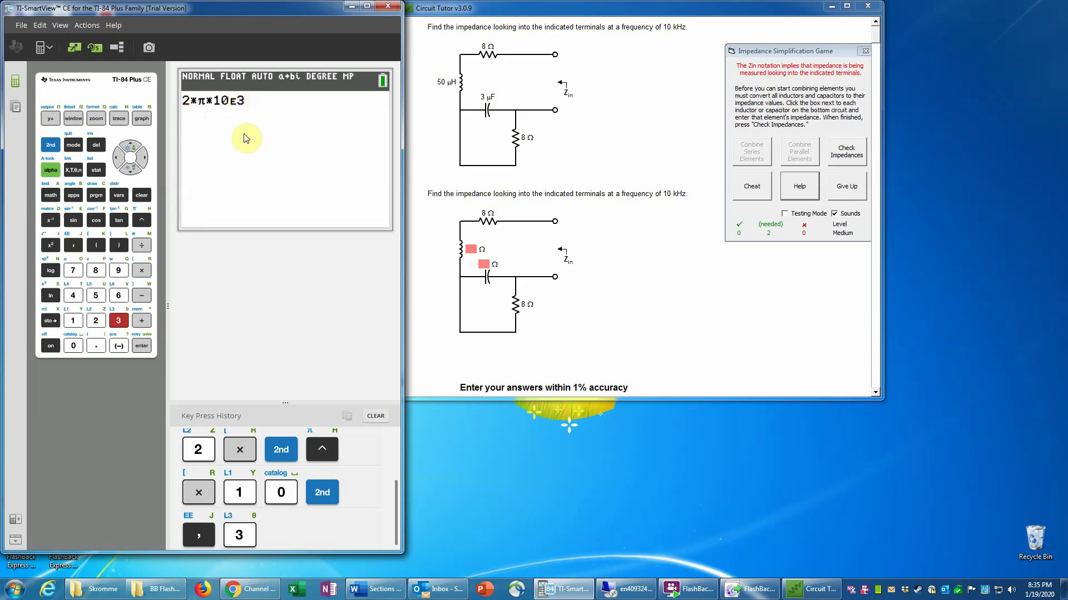
pyautogui.click(142, 346)
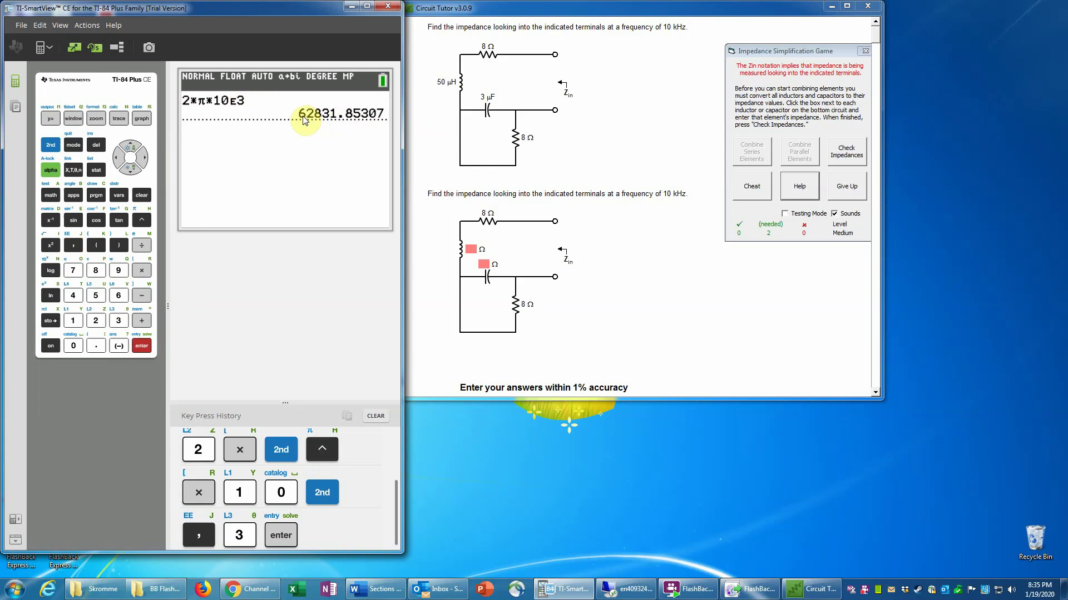
# Begin the inductor impedance expression as i*62831.85307*, recalling the earlier result.
pyautogui.click(51, 145)
pyautogui.click(96, 346)
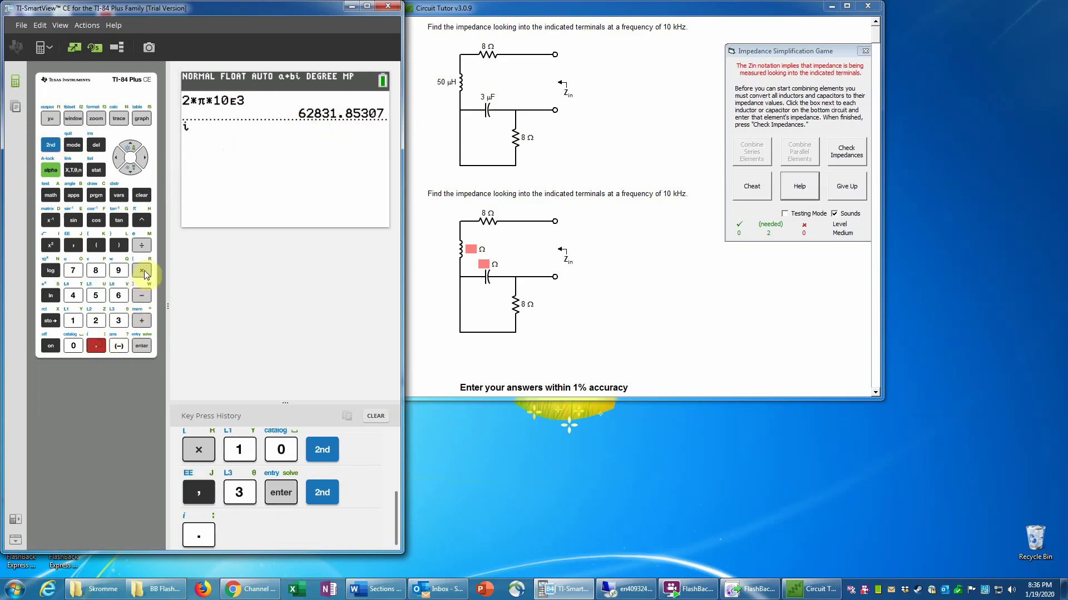
pyautogui.click(142, 270)
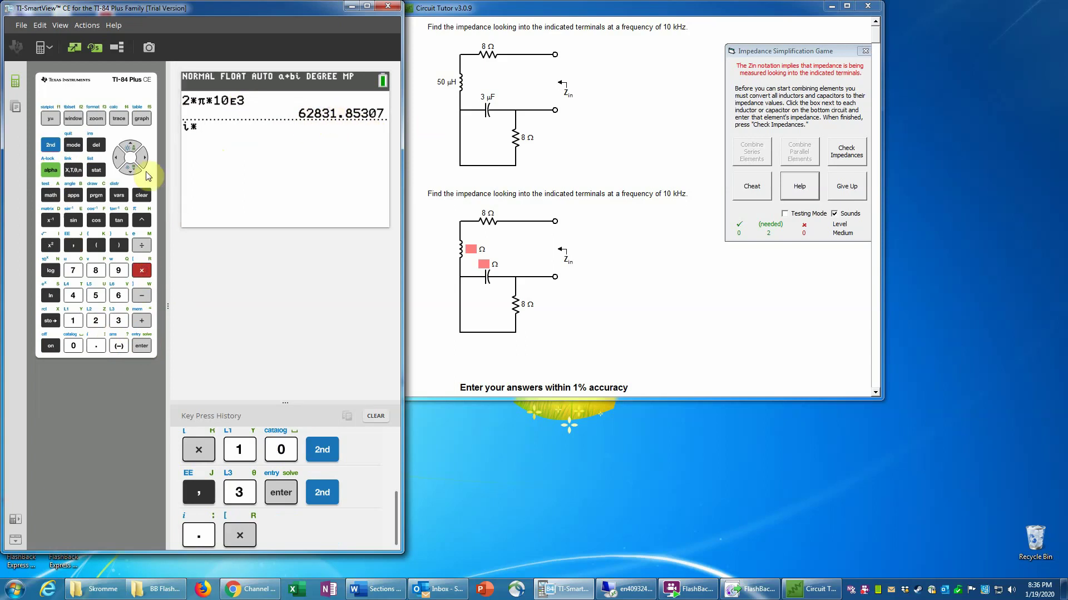
pyautogui.click(130, 147)
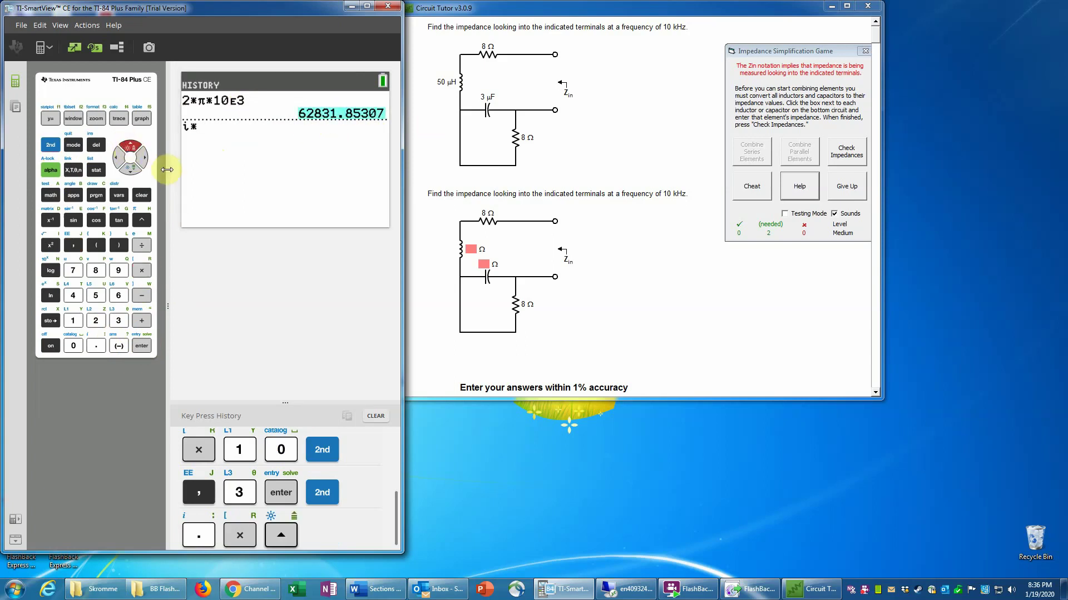
pyautogui.click(140, 351)
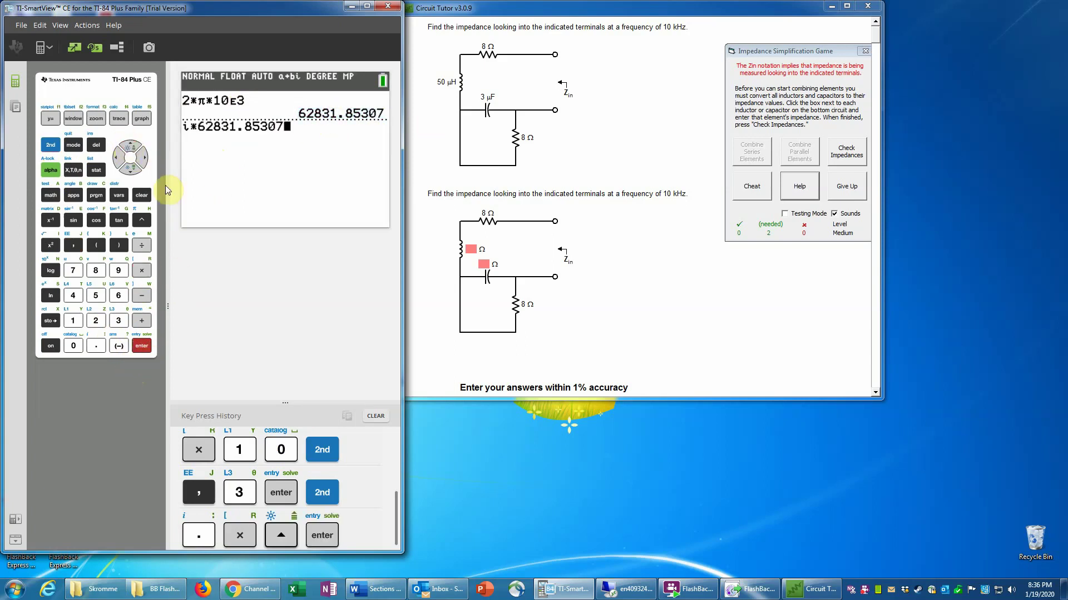
pyautogui.click(143, 271)
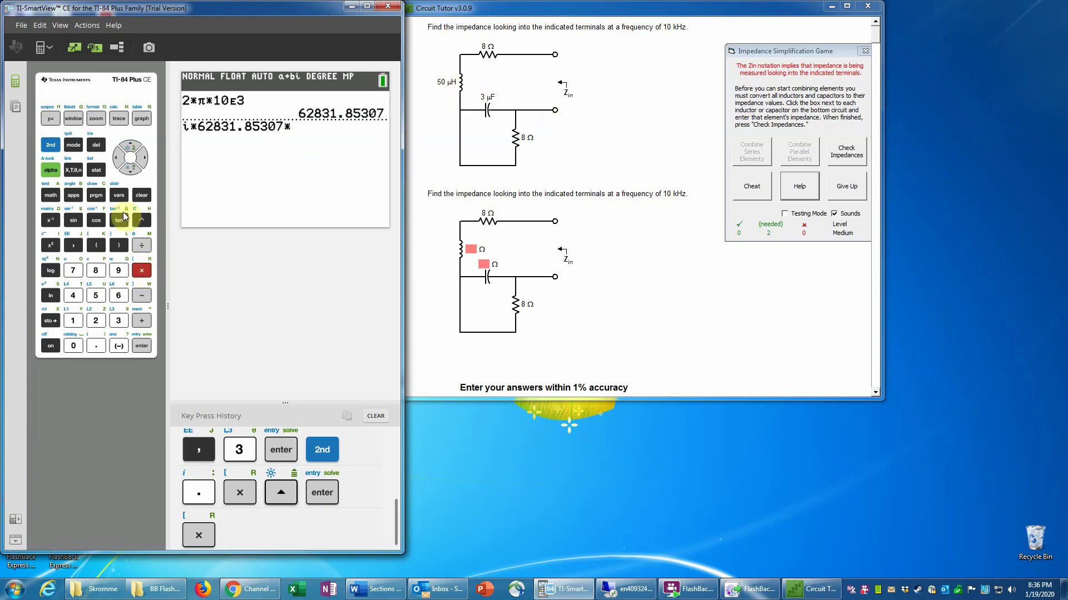
# Multiply by 50E-6 to get 3.141592654i, then select the circuit's inductor impedance box.
pyautogui.write('50')
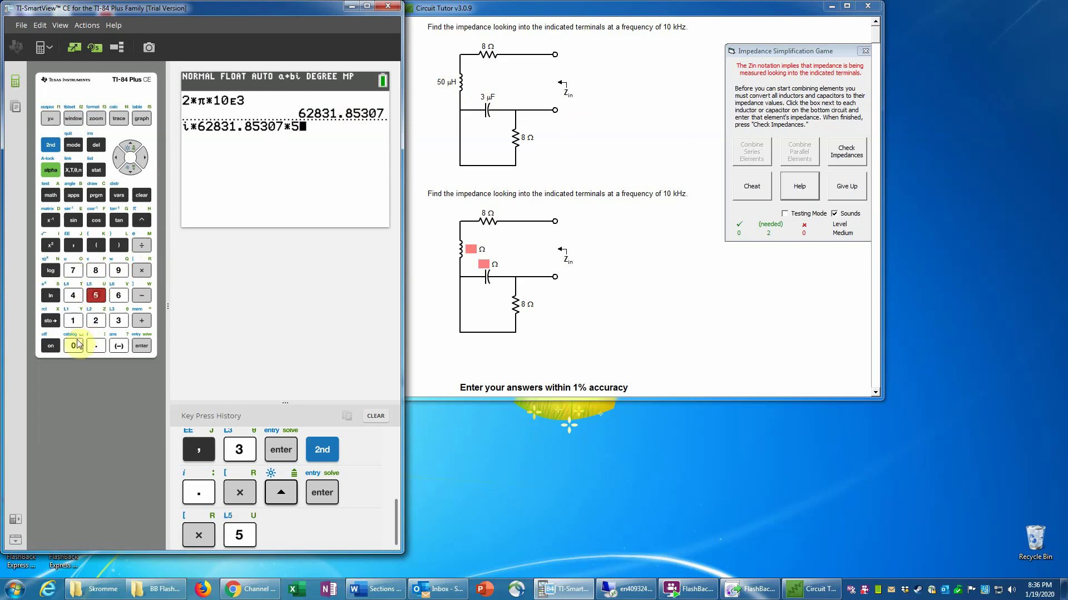
pyautogui.click(51, 144)
pyautogui.click(77, 246)
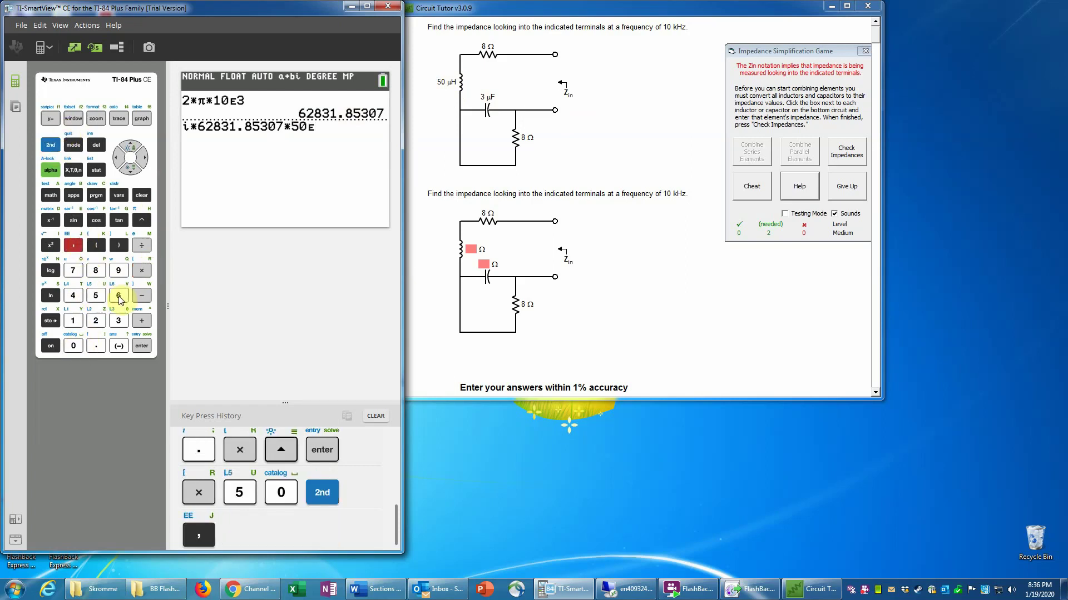
pyautogui.click(118, 346)
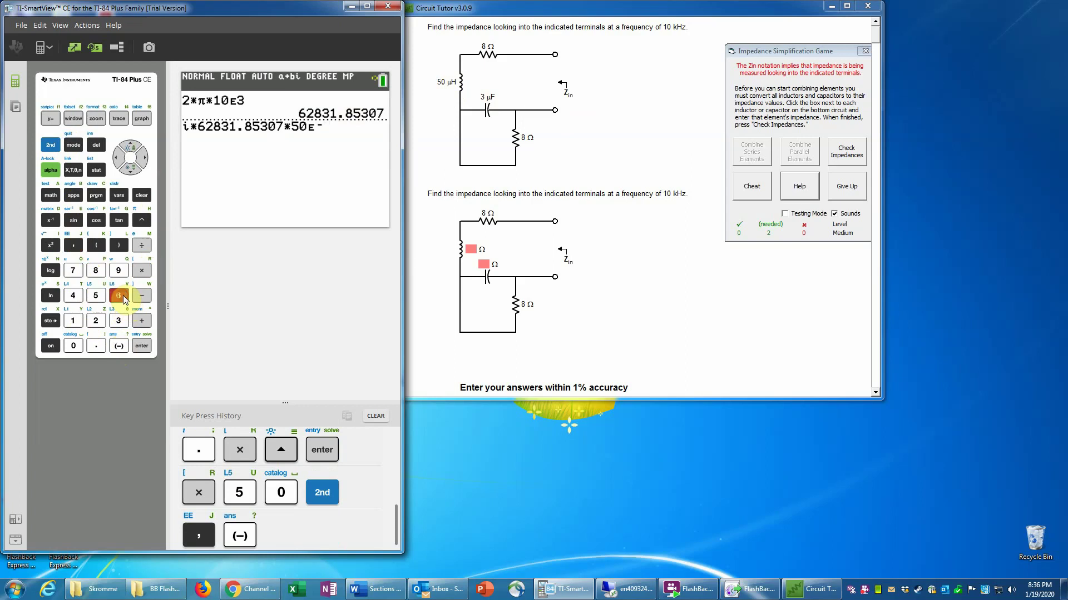
pyautogui.click(118, 296)
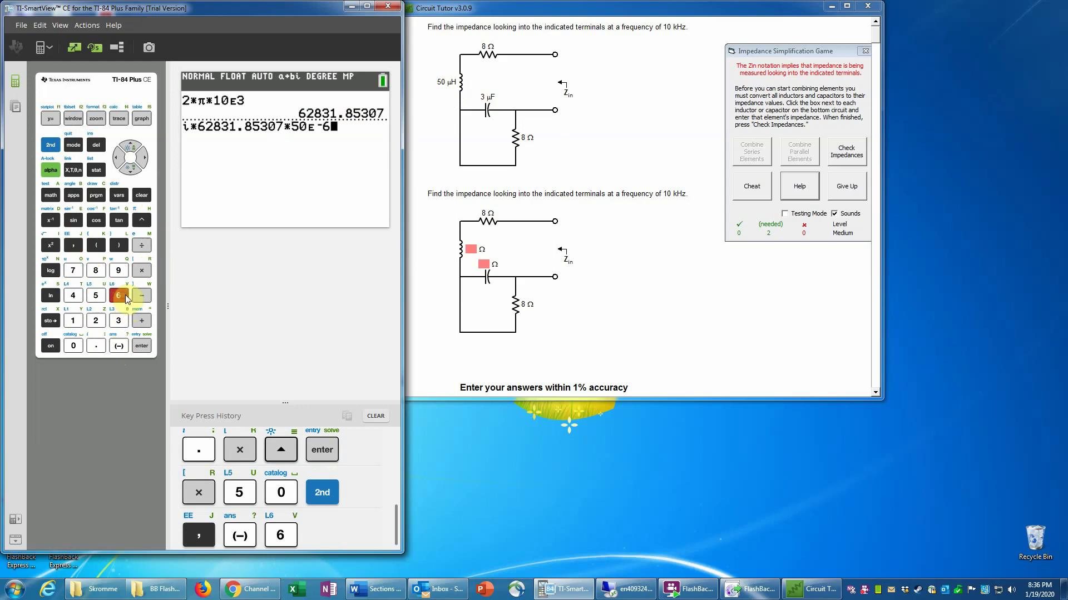
pyautogui.click(143, 347)
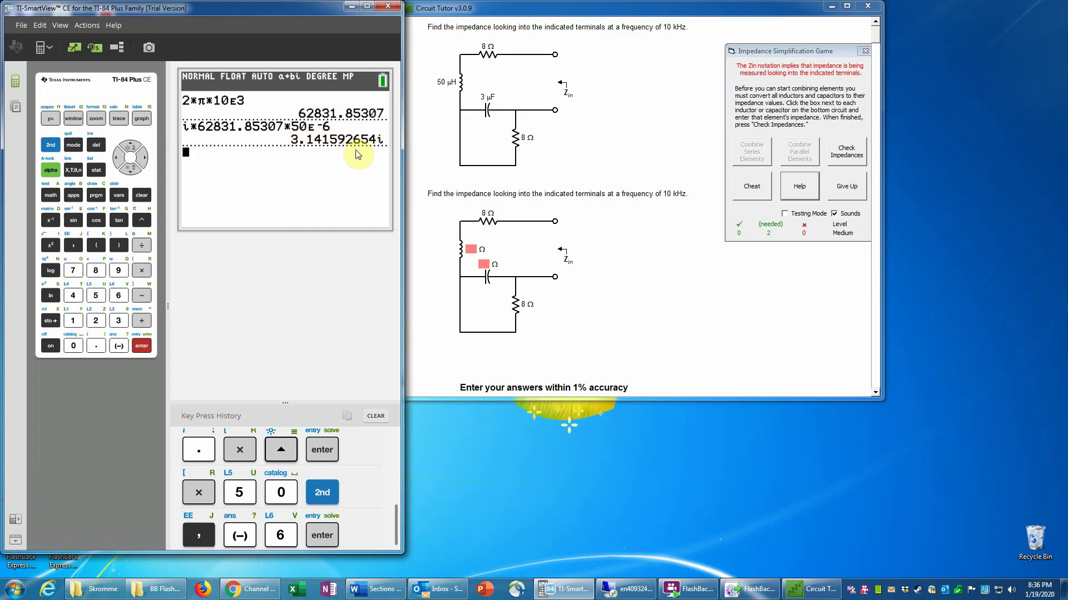
pyautogui.click(471, 248)
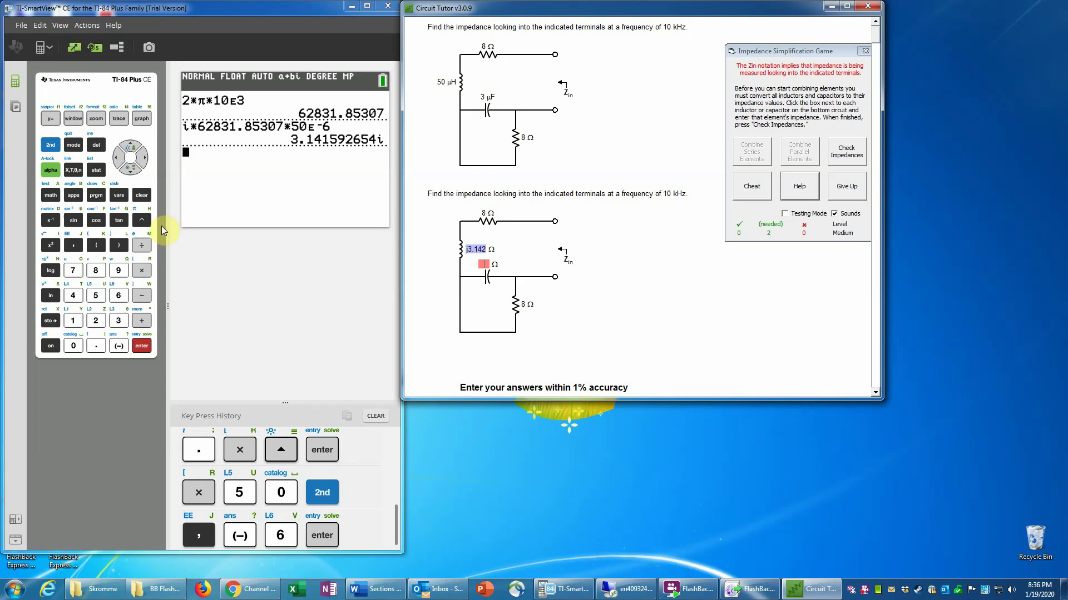
# Begin the capacitor expression 1/(i*62831.85307, recalling the angular frequency from history.
pyautogui.write('1')
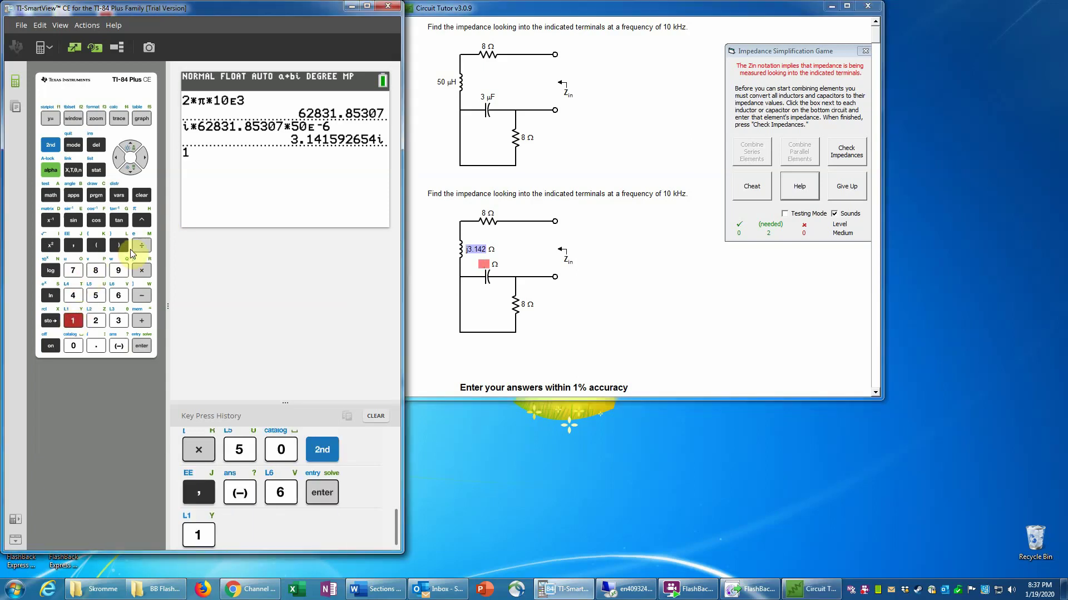
pyautogui.click(141, 246)
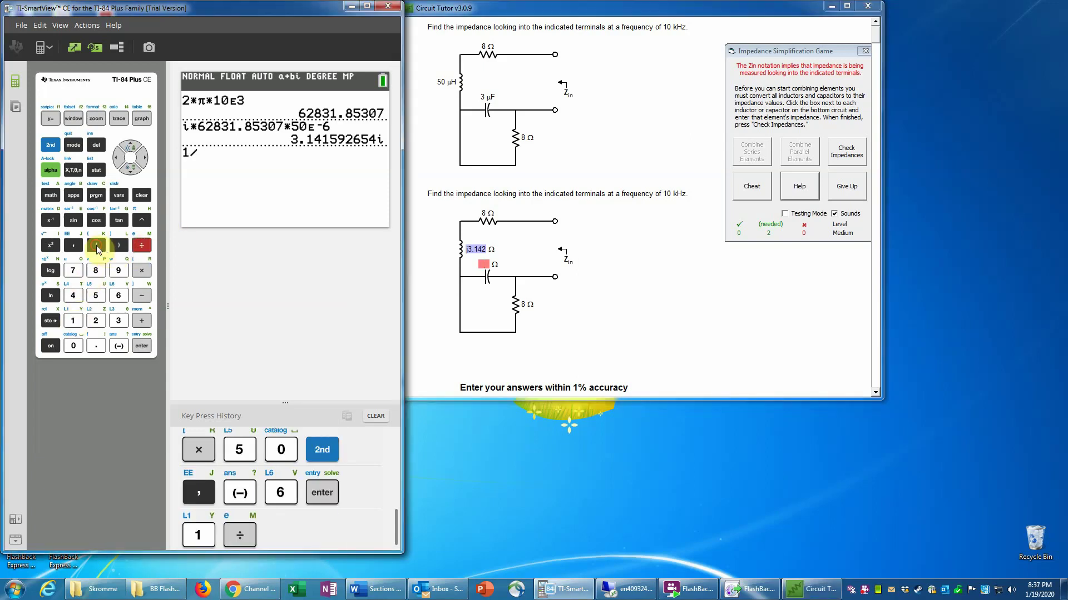
pyautogui.click(97, 246)
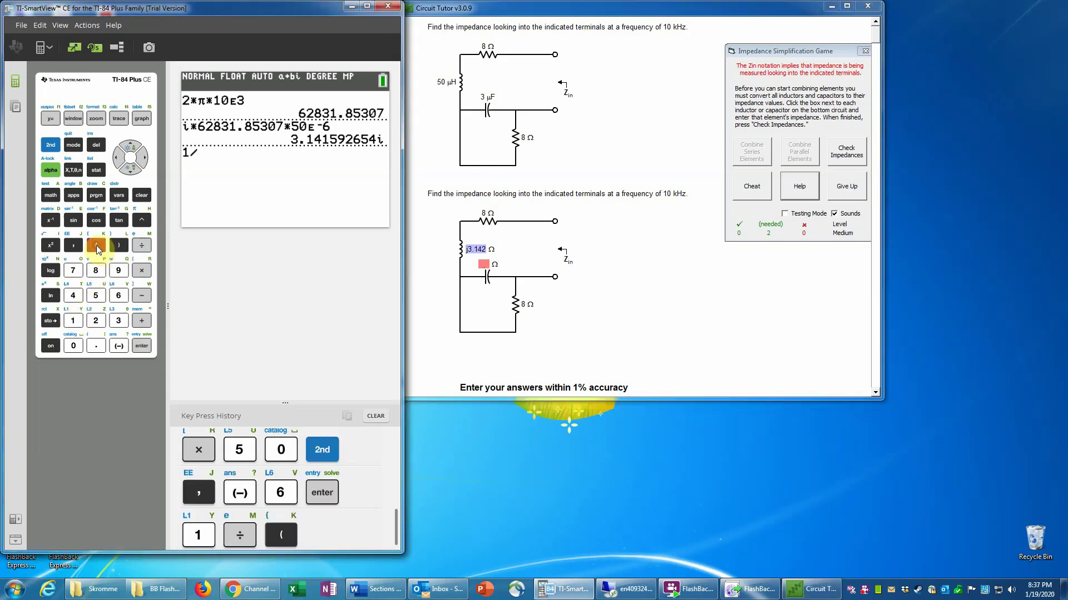
pyautogui.click(56, 146)
pyautogui.click(96, 344)
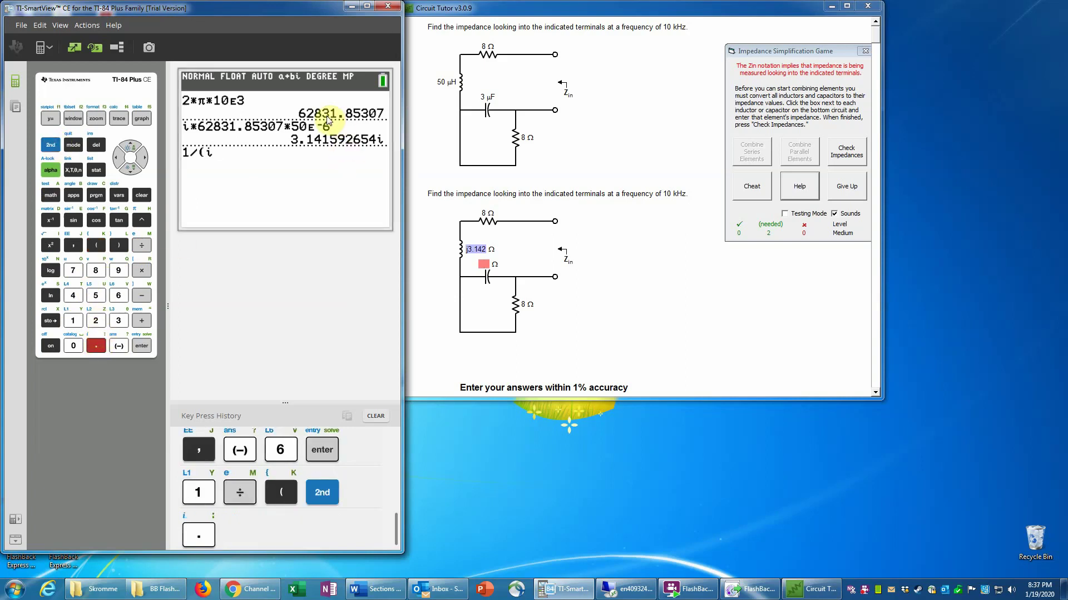
pyautogui.click(129, 147)
pyautogui.click(128, 148)
pyautogui.click(129, 148)
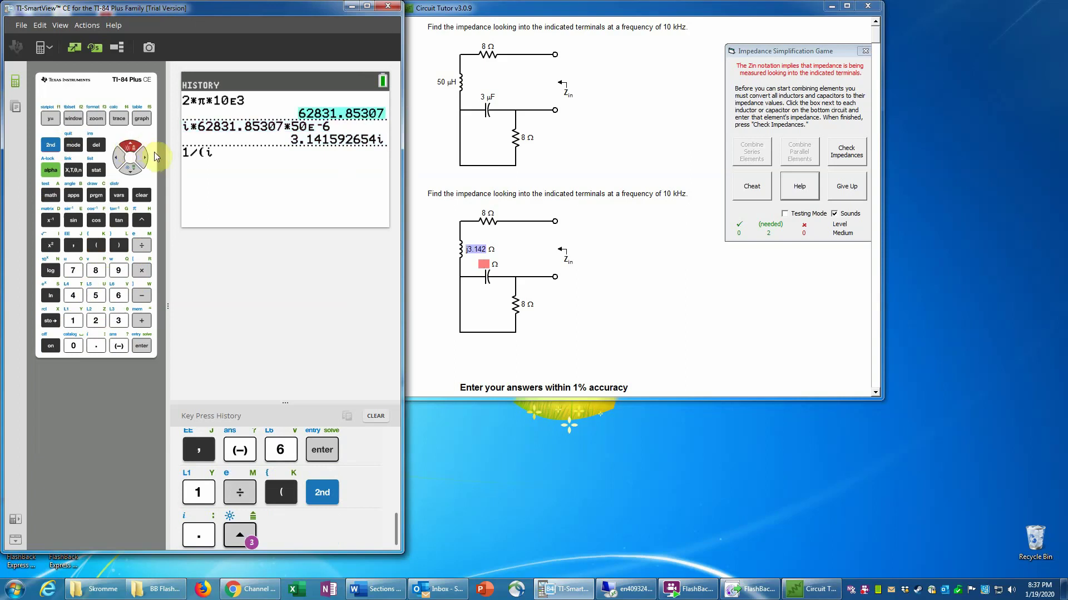
pyautogui.click(140, 348)
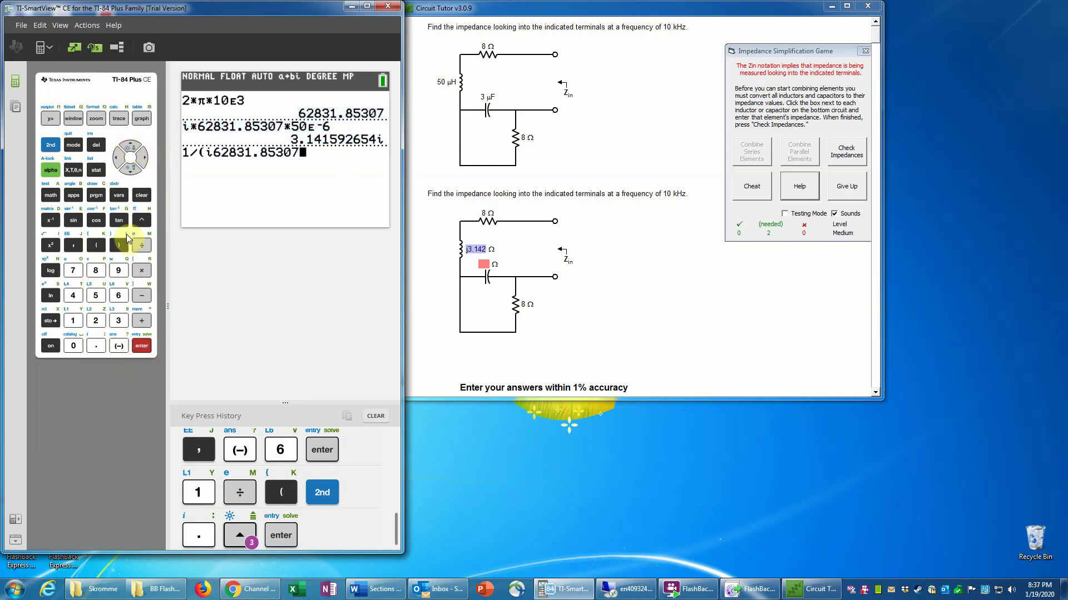
# Multiply by 3E-6, close the bracket and evaluate to -5.305164477i.
pyautogui.click(141, 271)
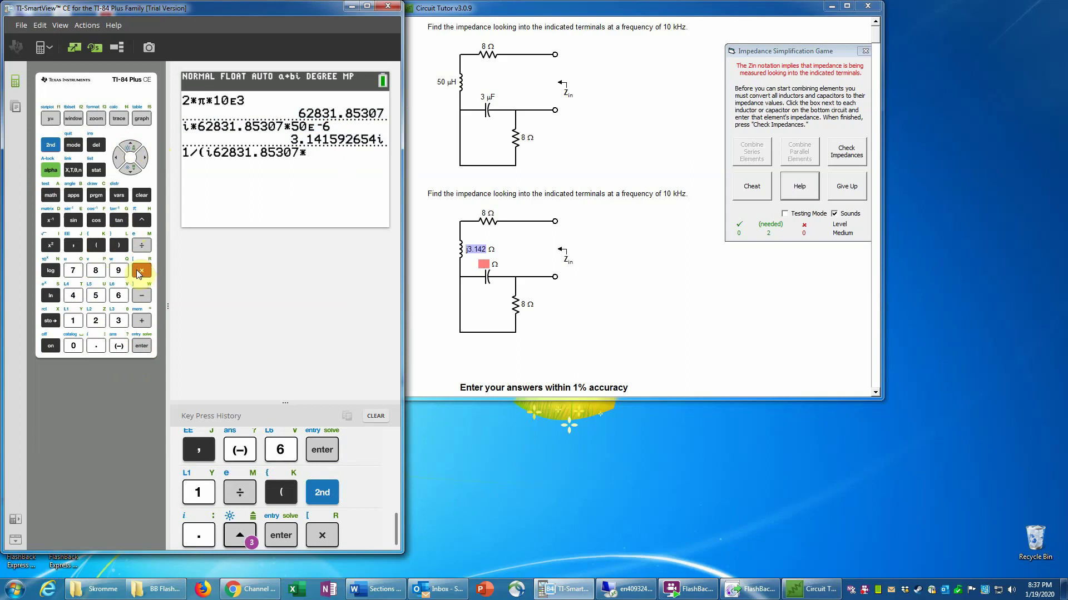
pyautogui.click(119, 321)
pyautogui.click(51, 145)
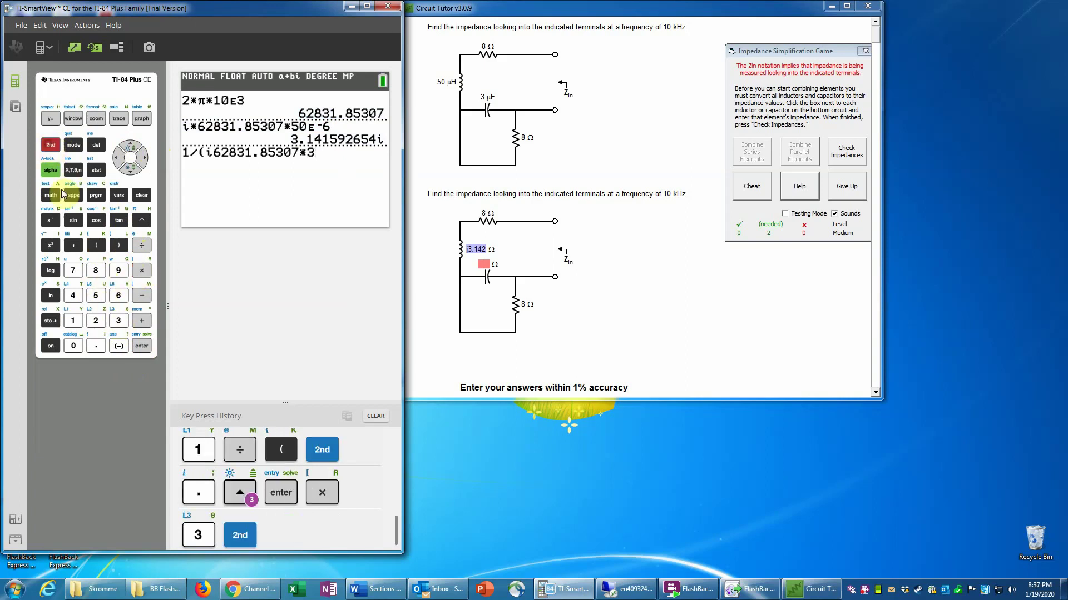
pyautogui.click(72, 245)
pyautogui.click(118, 295)
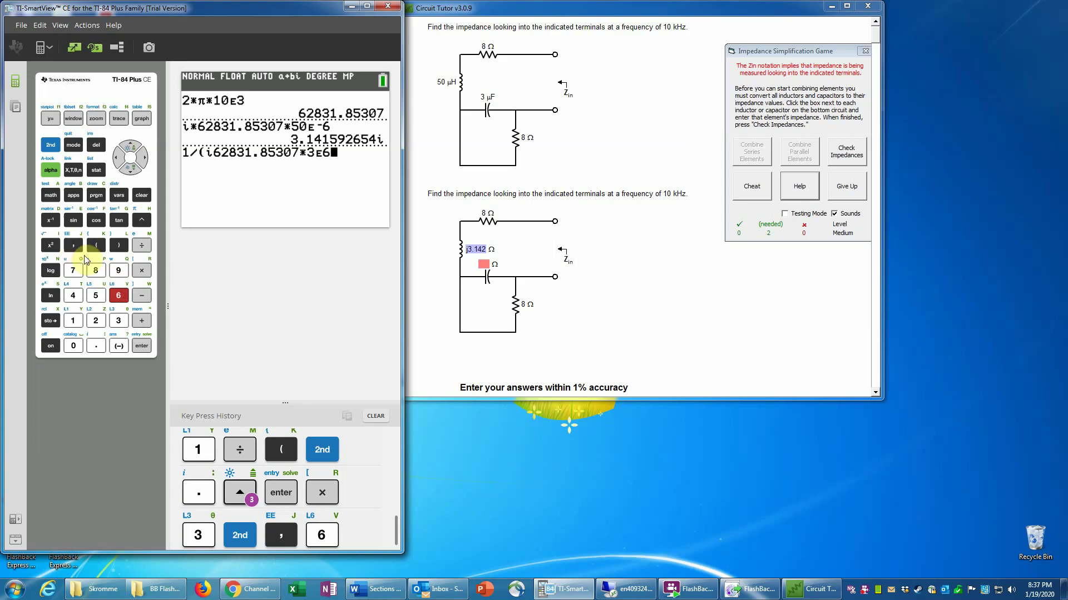
pyautogui.click(118, 160)
pyautogui.click(119, 346)
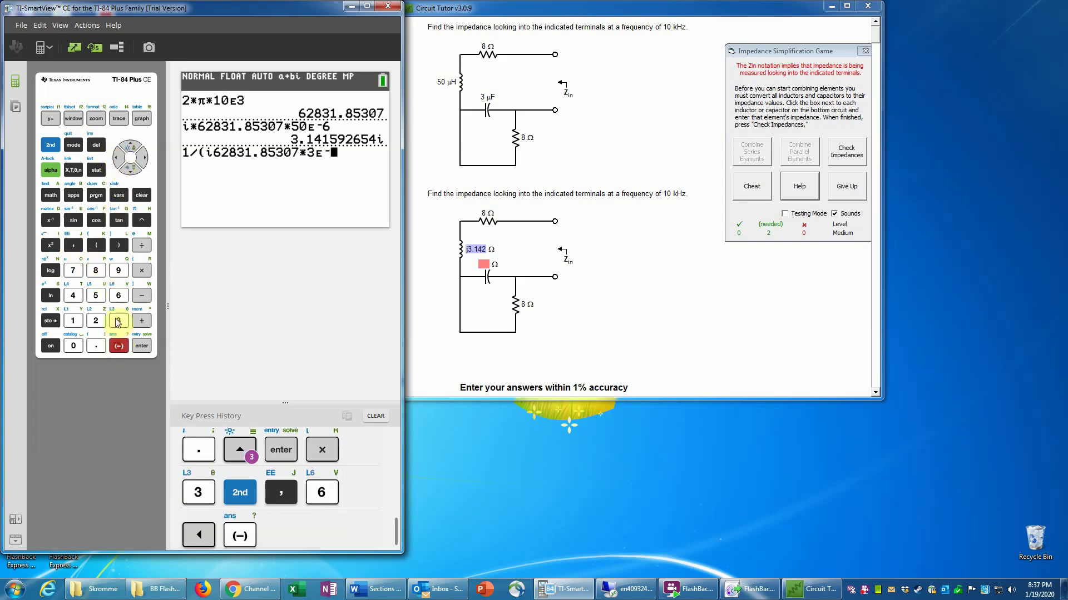
pyautogui.click(118, 296)
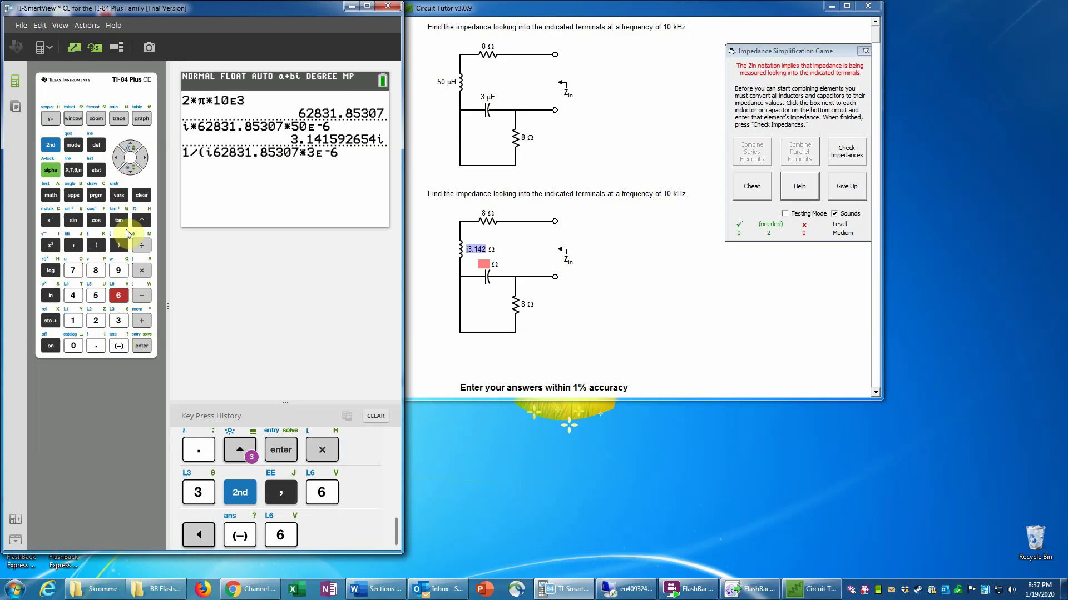
pyautogui.click(118, 245)
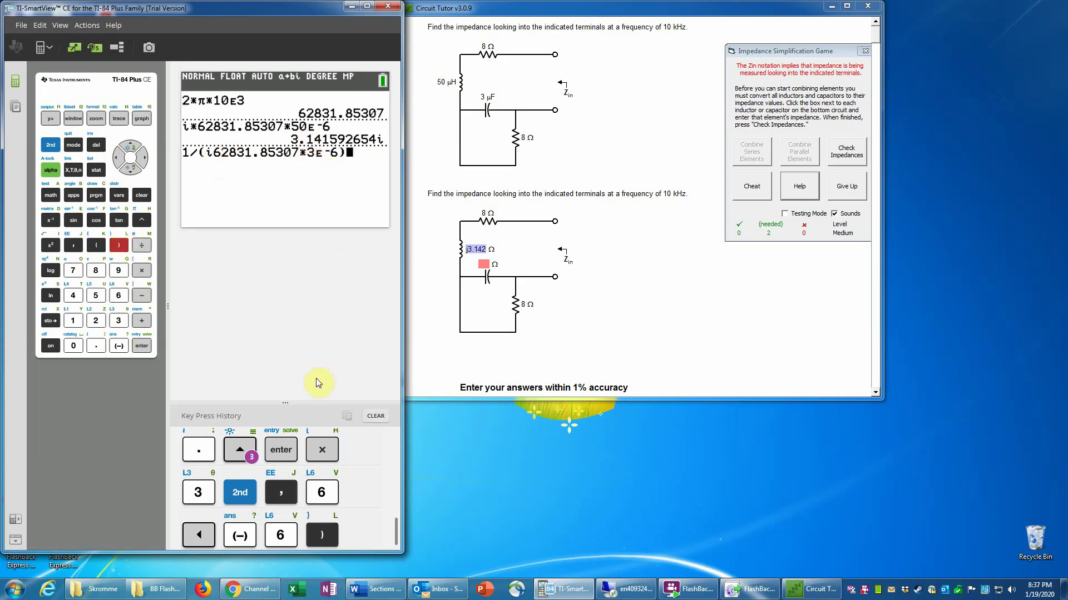
pyautogui.click(138, 347)
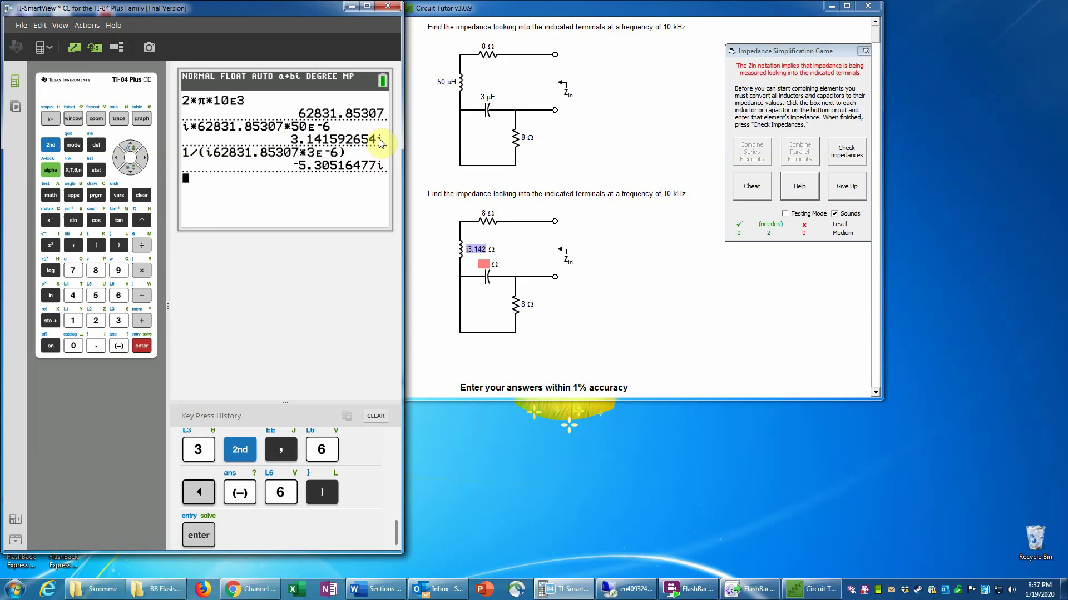
# Enter -j5.305 Ω as the capacitor impedance and confirm both impedances check as correct.
pyautogui.click(481, 264)
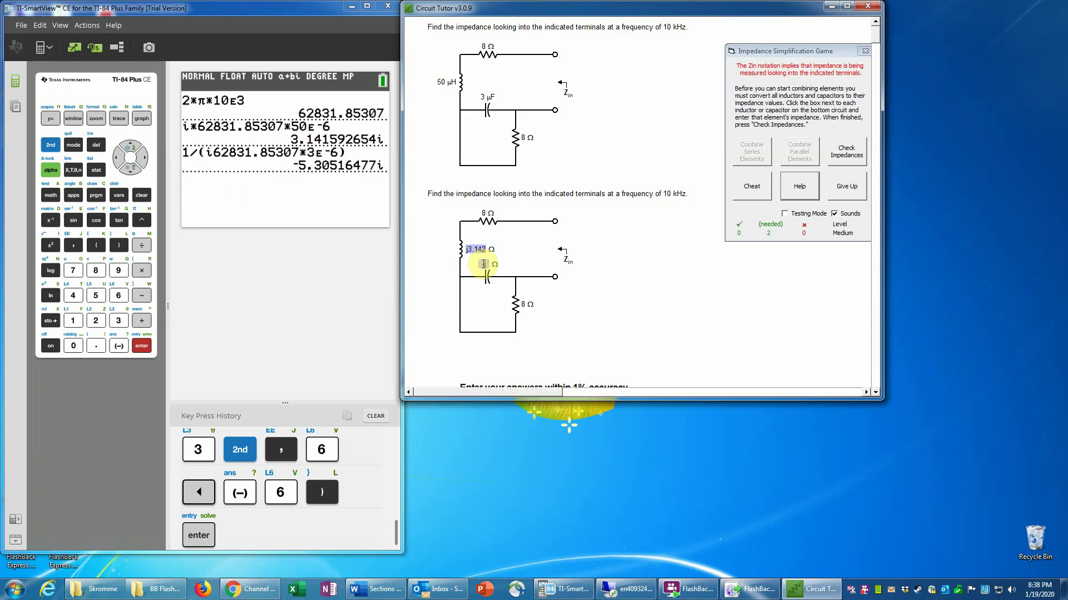
pyautogui.write('-j5.305')
pyautogui.press('Return')
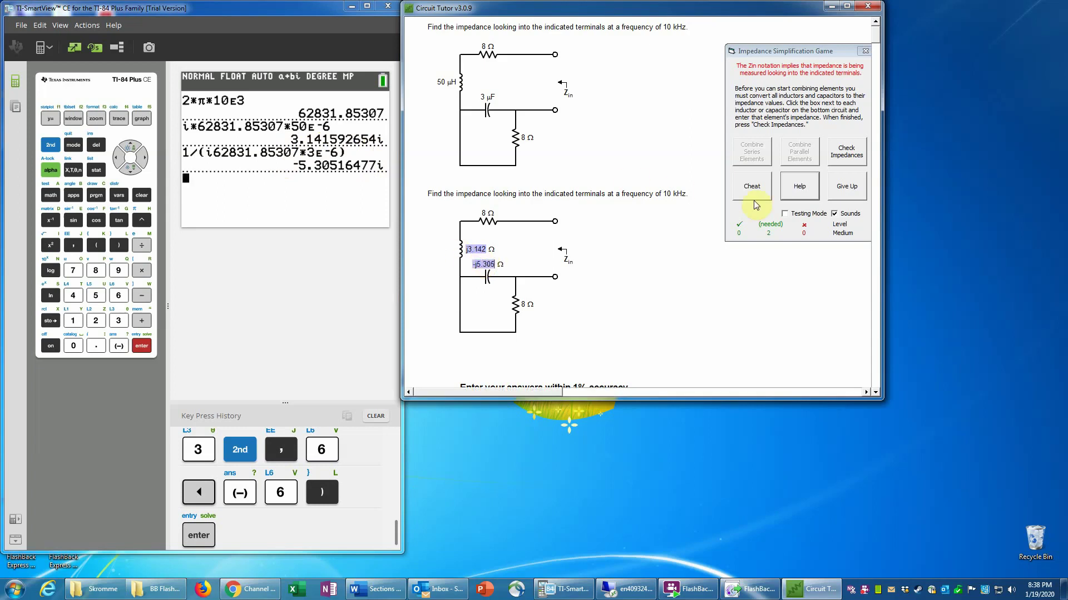
pyautogui.click(849, 152)
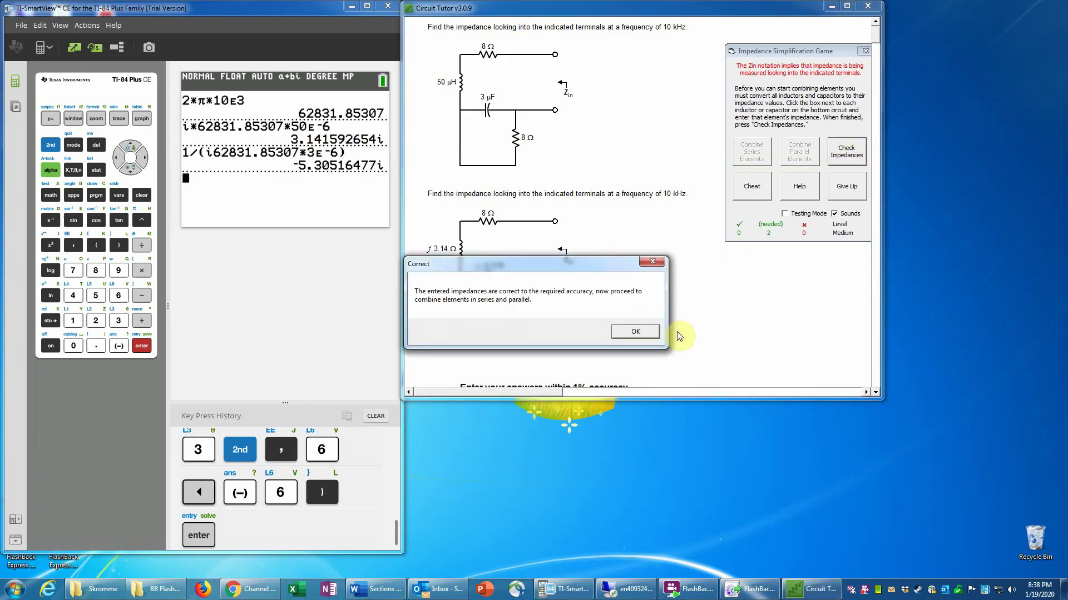
pyautogui.click(638, 332)
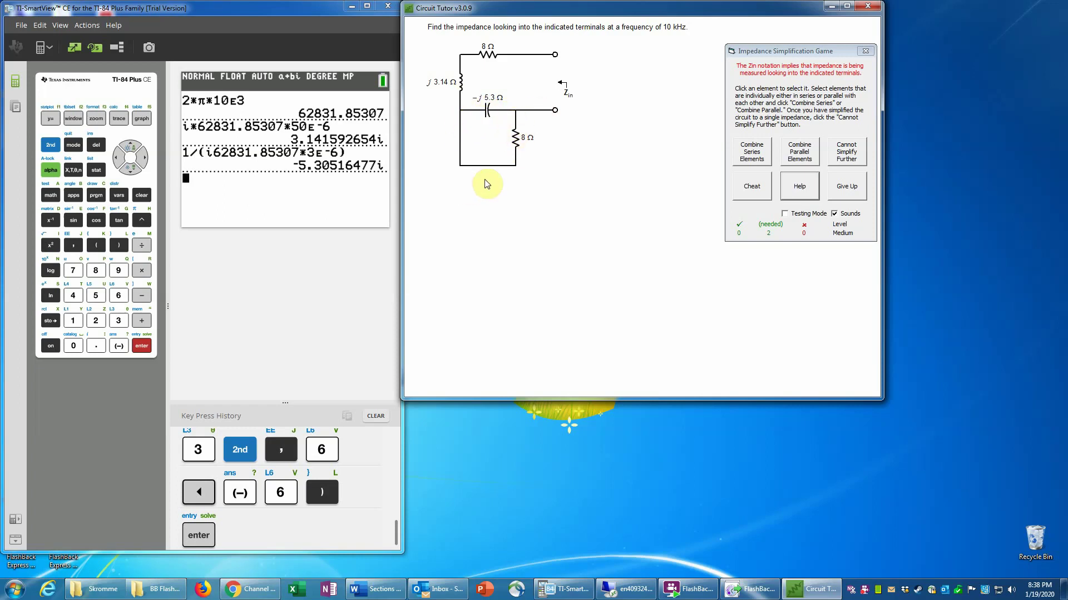
# Combine the −j5.3 Ω capacitor and lower 8 Ω resistor in parallel, moving the answer prompt aside.
pyautogui.click(488, 111)
pyautogui.click(489, 113)
pyautogui.click(517, 146)
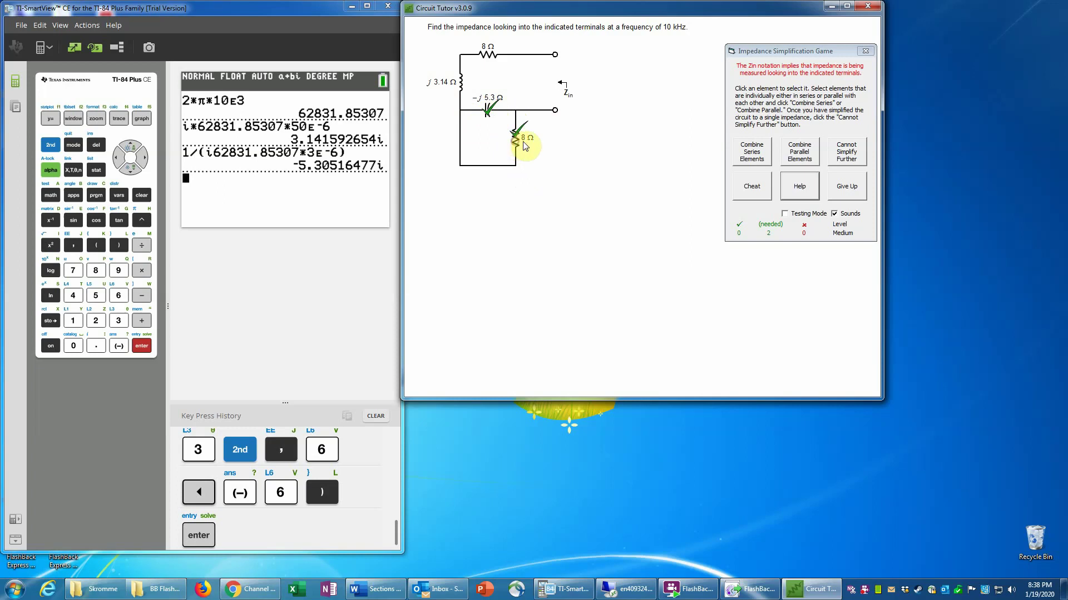
pyautogui.click(805, 152)
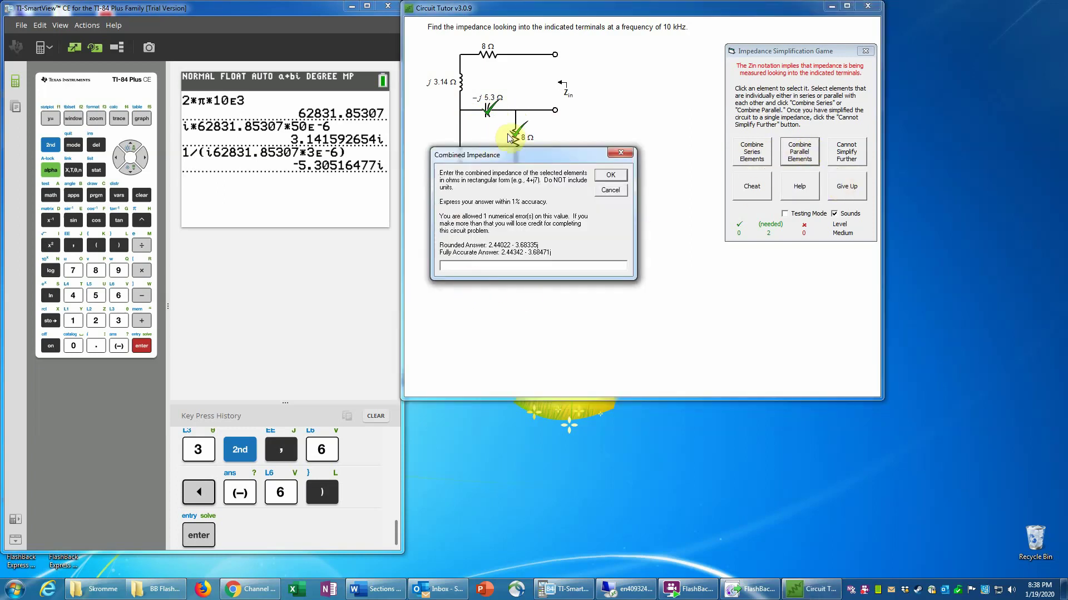
pyautogui.moveTo(519, 157); pyautogui.dragTo(551, 238)
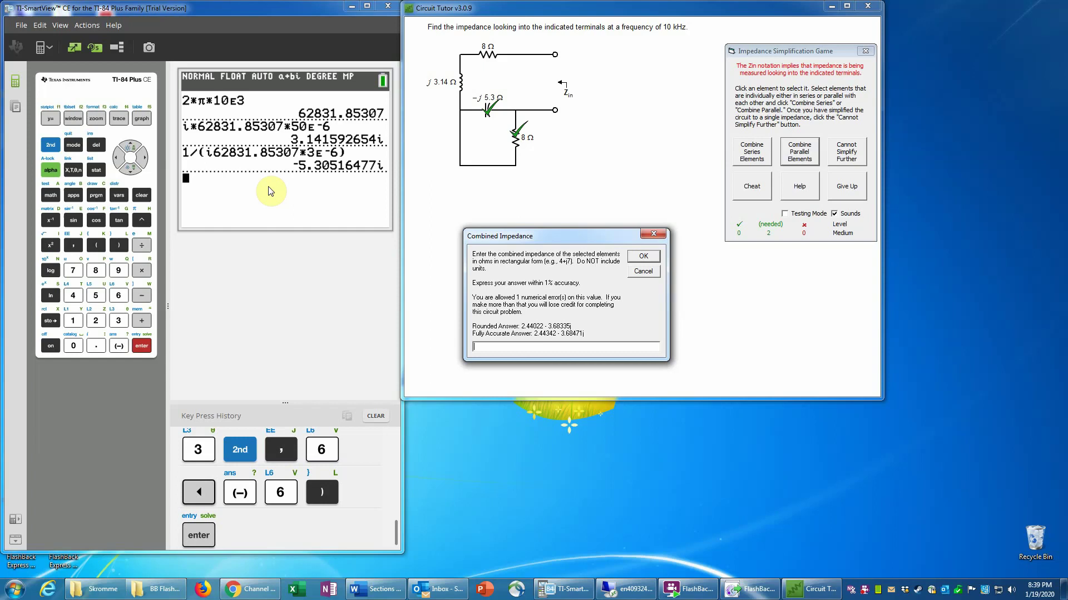
# On the calculator, key in 1÷(1÷(−i5.3) for the capacitor's admittance term.
pyautogui.click(73, 322)
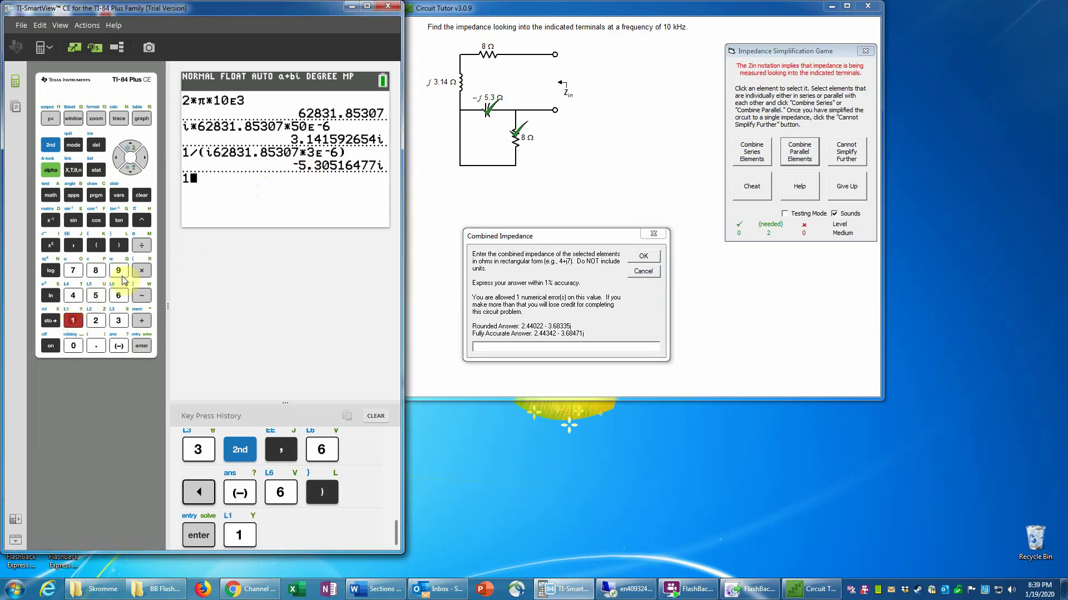
pyautogui.click(142, 246)
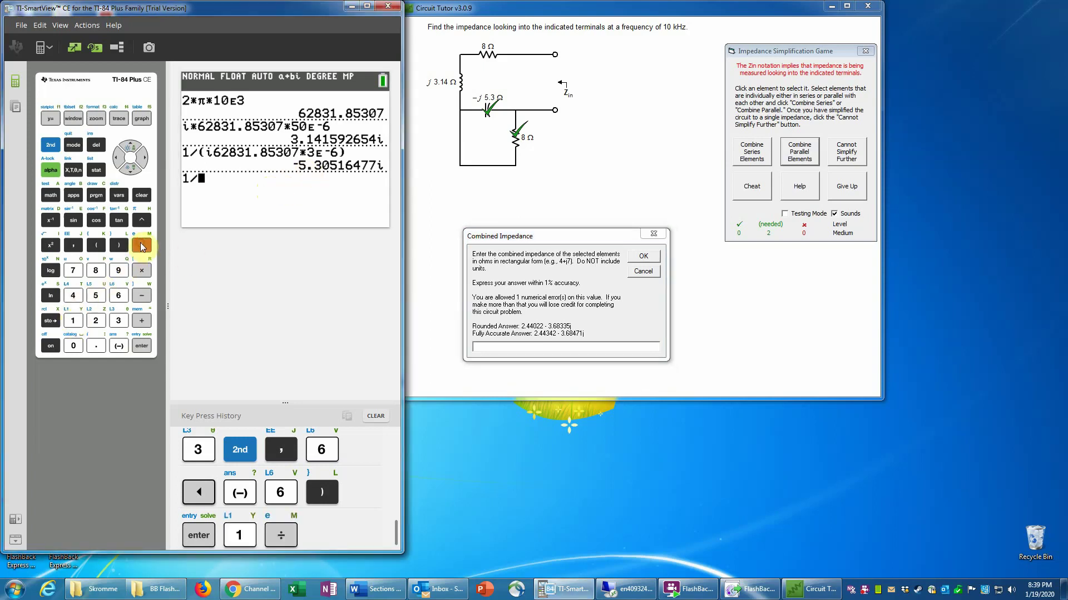
pyautogui.click(97, 245)
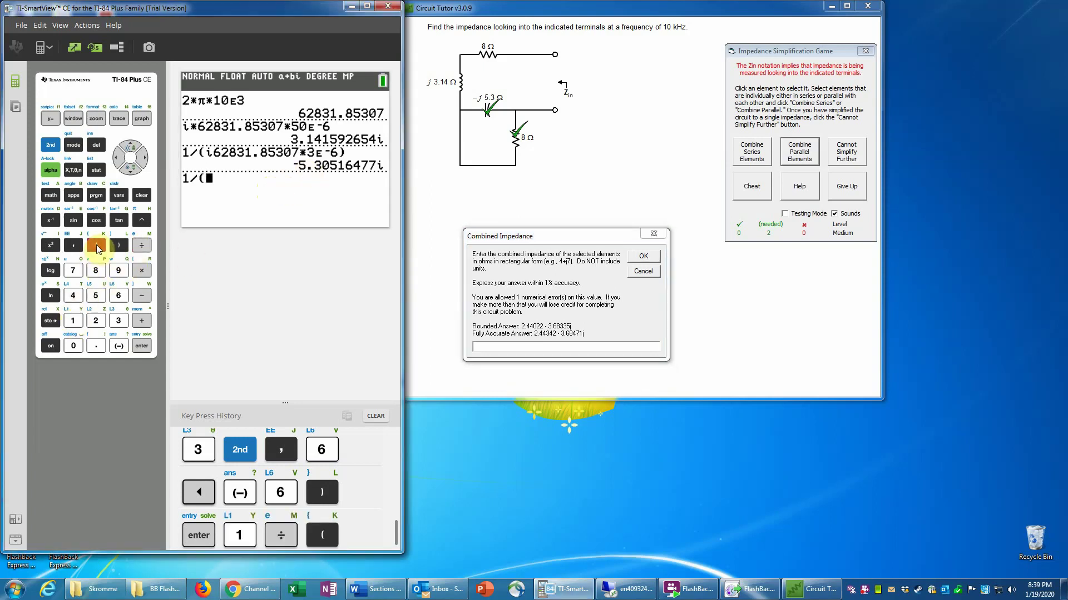
pyautogui.click(73, 321)
pyautogui.click(146, 246)
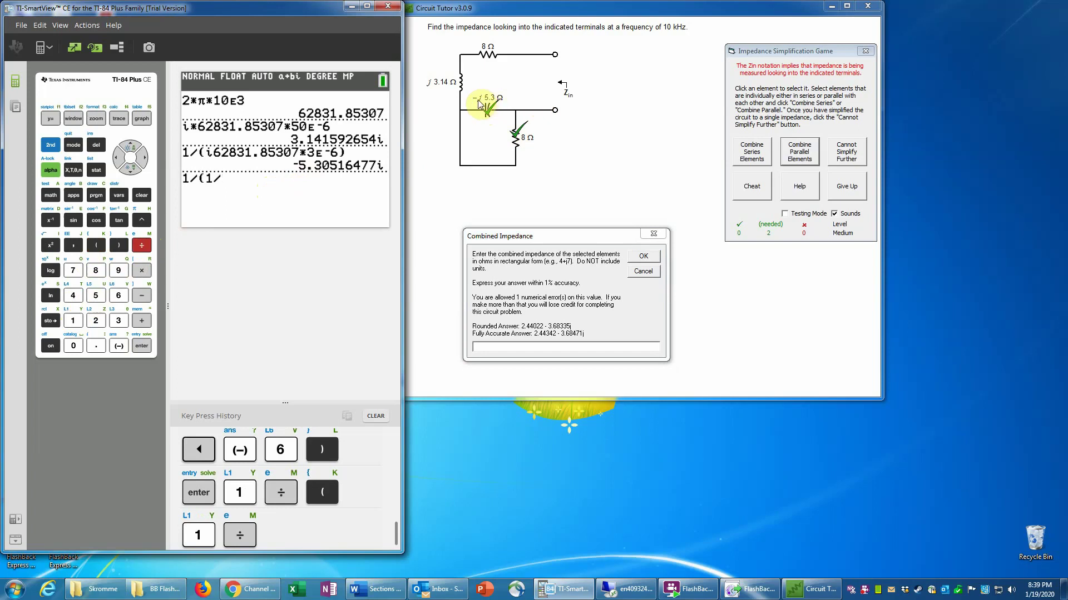
pyautogui.click(102, 246)
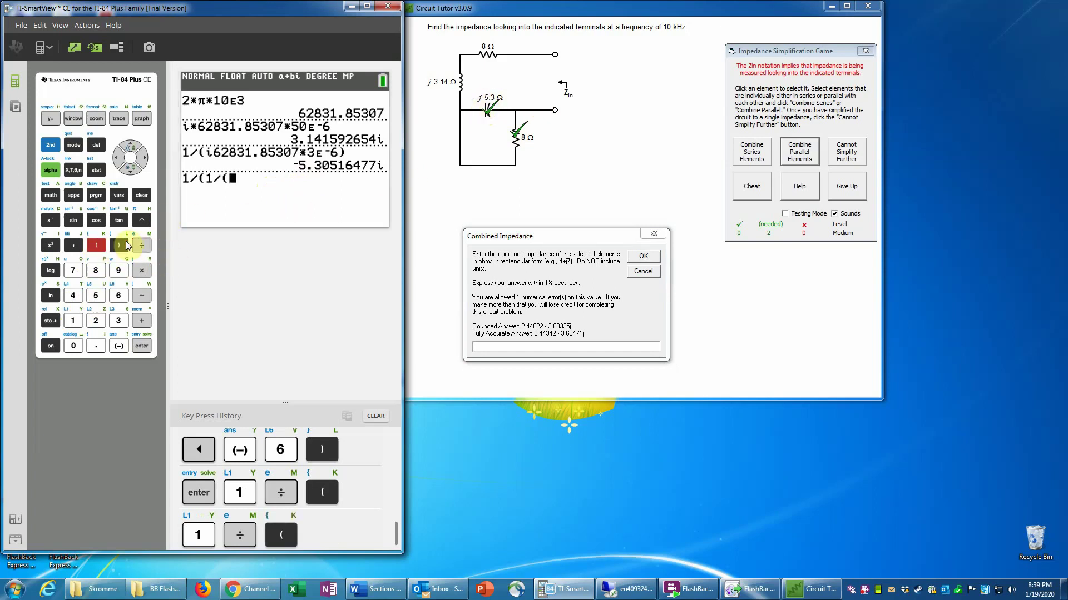
pyautogui.click(118, 348)
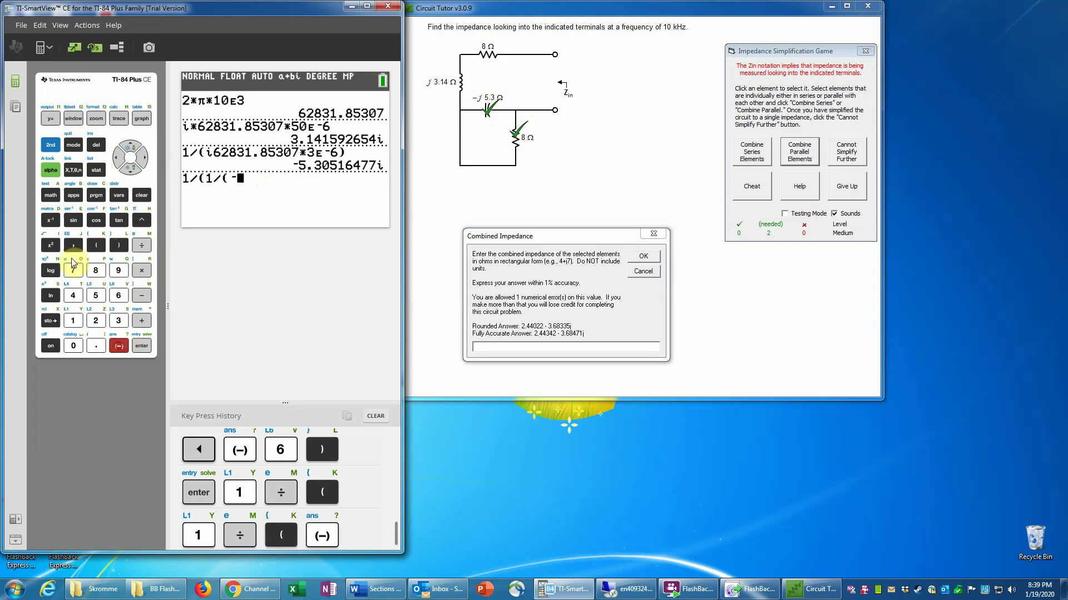
pyautogui.click(51, 145)
pyautogui.click(99, 343)
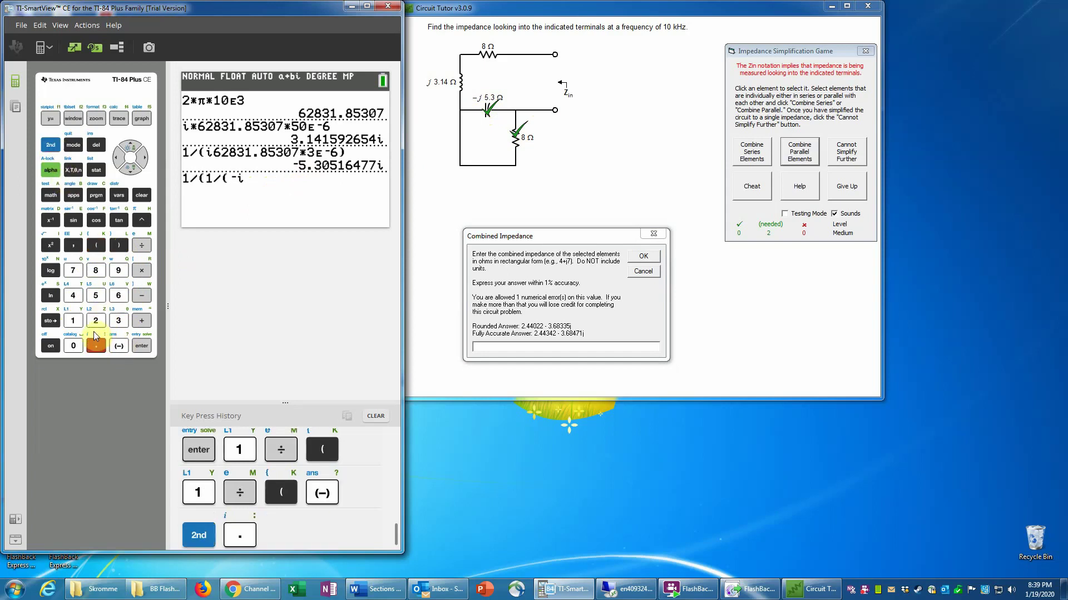
pyautogui.click(95, 295)
pyautogui.click(97, 345)
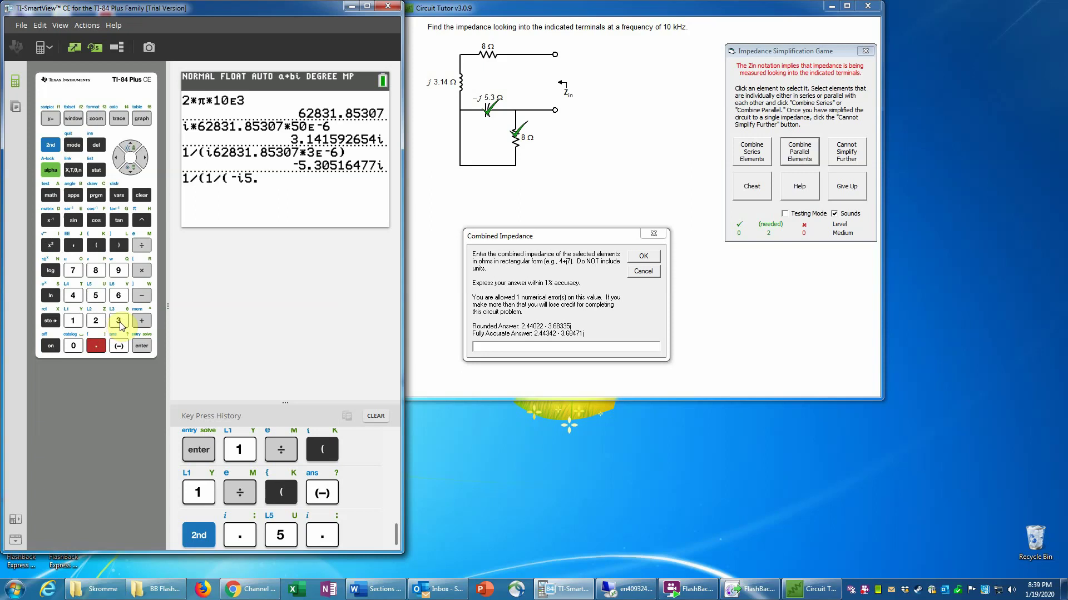
pyautogui.click(119, 321)
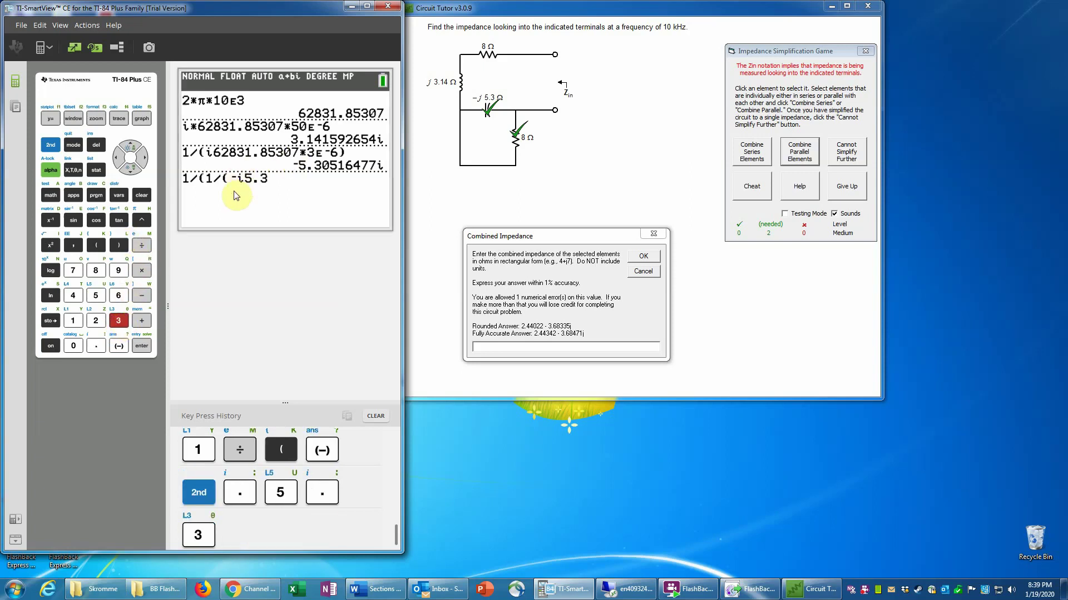
pyautogui.click(119, 246)
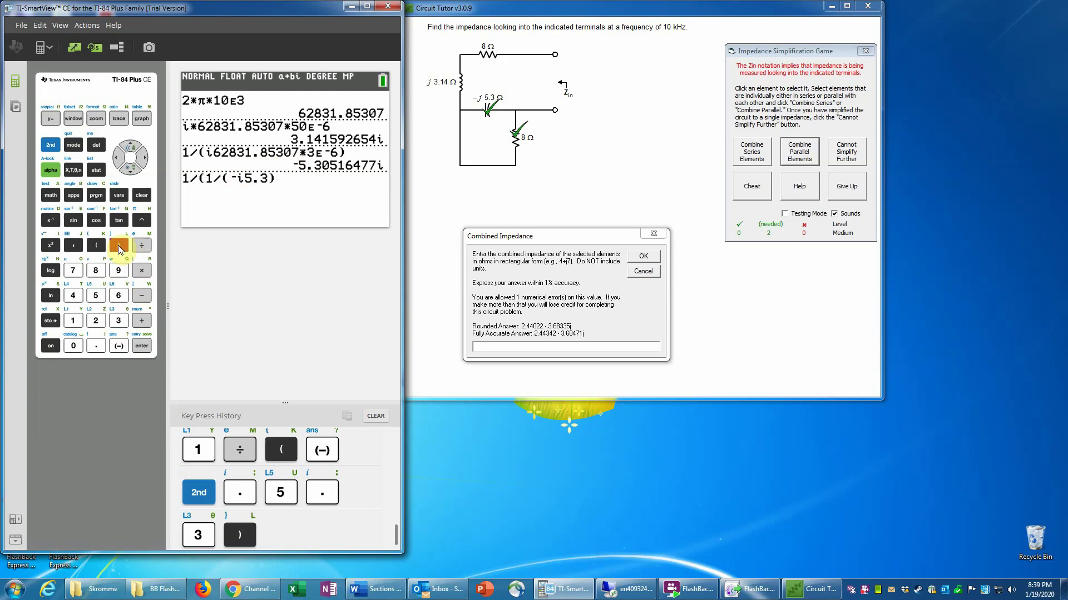
# Finish with +1÷8) and evaluate, giving 2.440221522−3.683353241i.
pyautogui.click(142, 322)
pyautogui.click(73, 322)
pyautogui.click(141, 244)
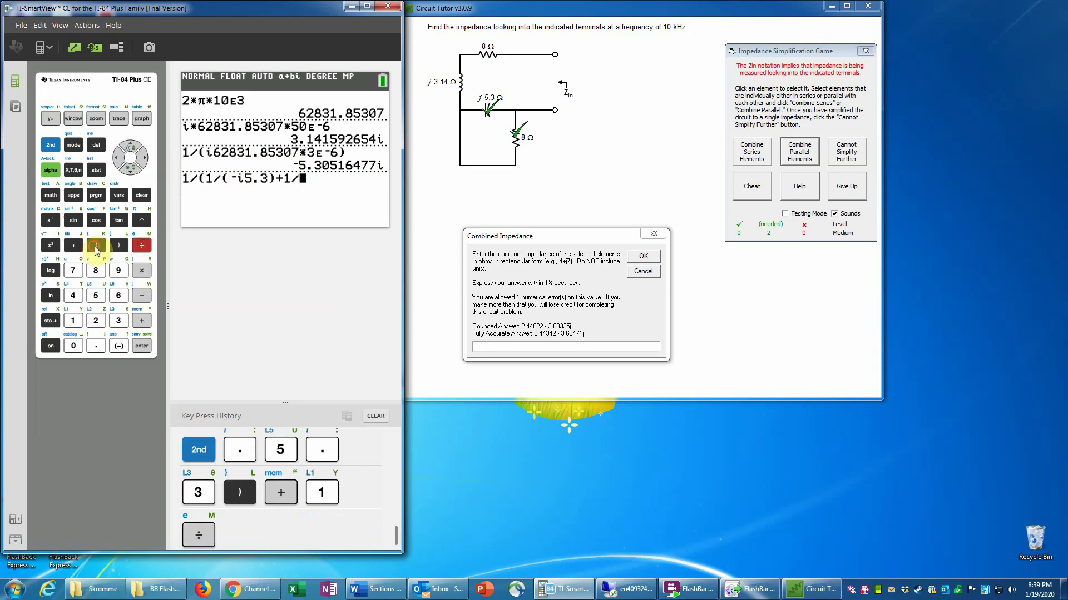
pyautogui.click(95, 248)
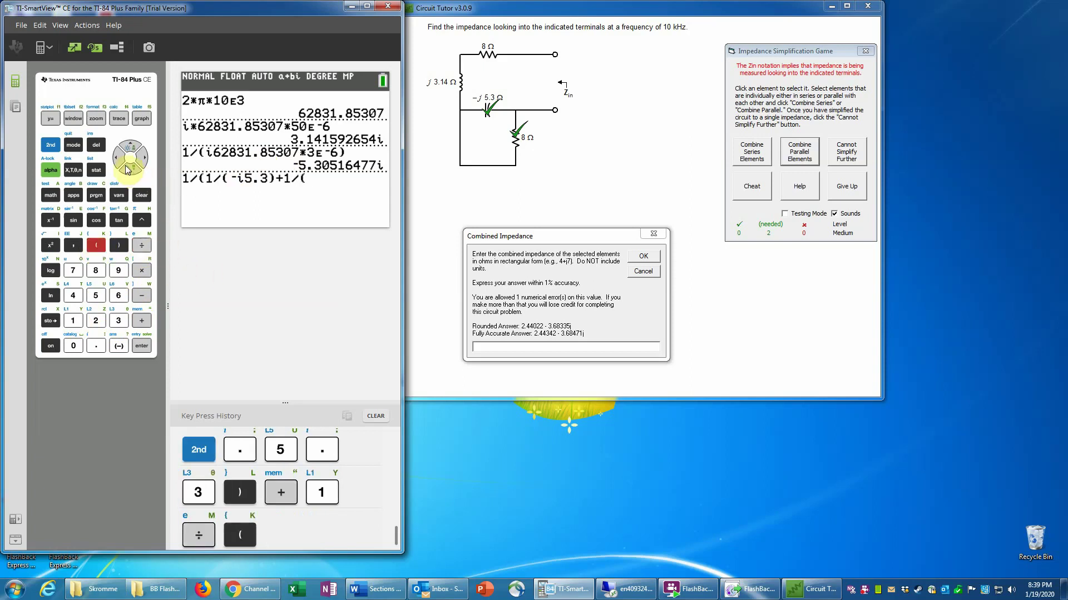
pyautogui.click(116, 157)
pyautogui.click(96, 271)
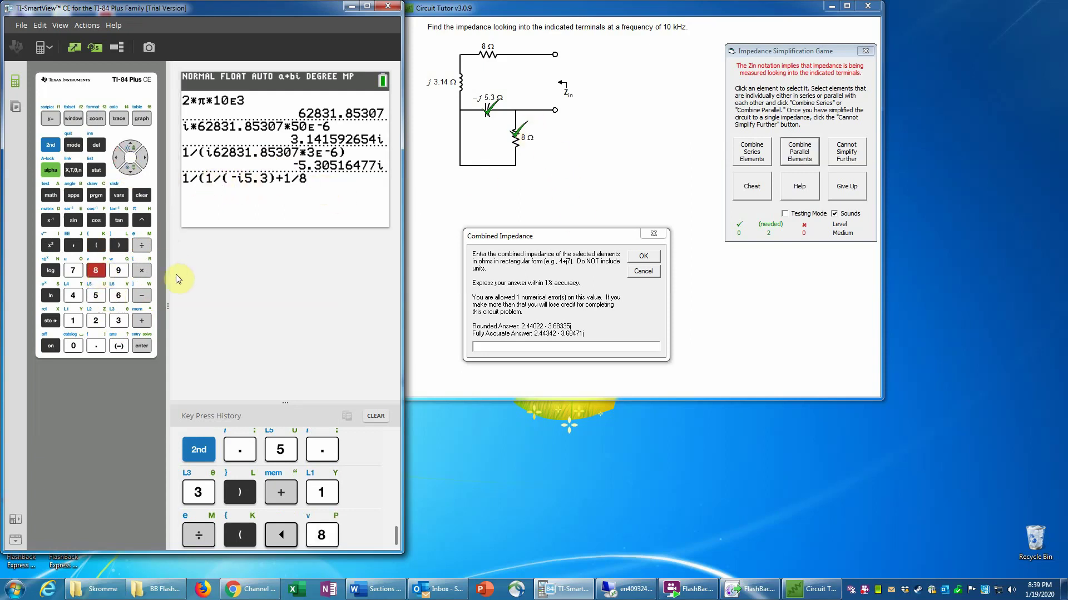
pyautogui.click(123, 245)
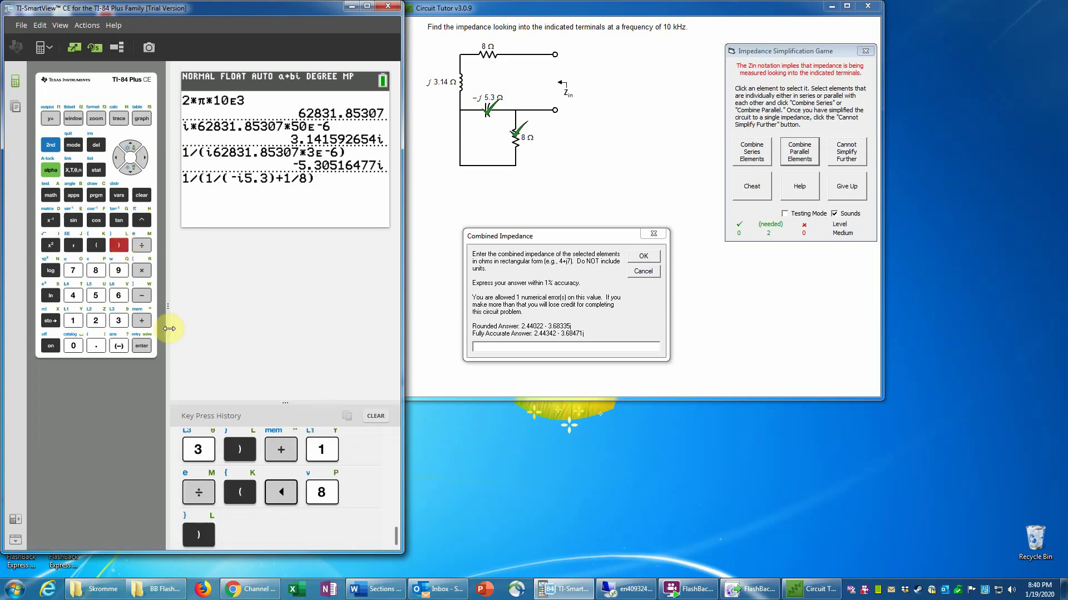
pyautogui.click(143, 345)
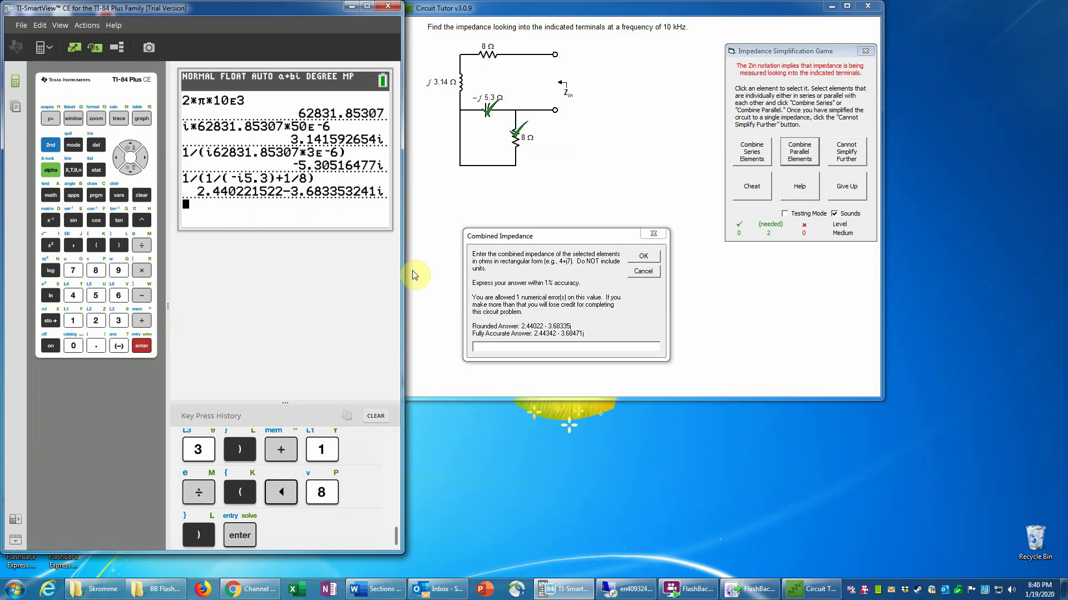
# Enter 2.44-j3.683 as the combined impedance Z1 and submit it.
pyautogui.click(496, 346)
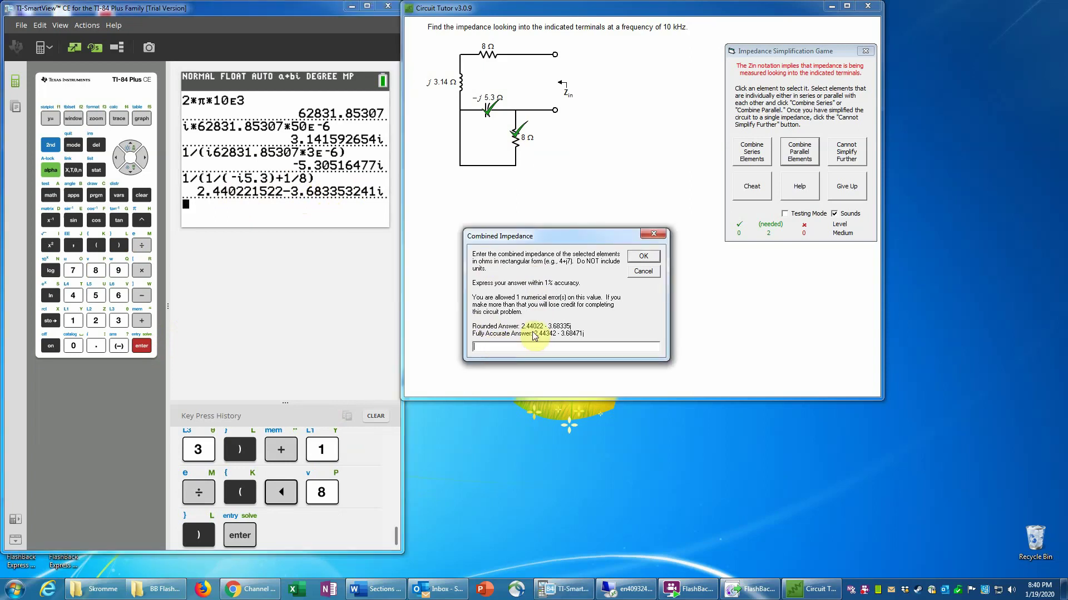
pyautogui.write('2.44-j3.683')
pyautogui.click(643, 256)
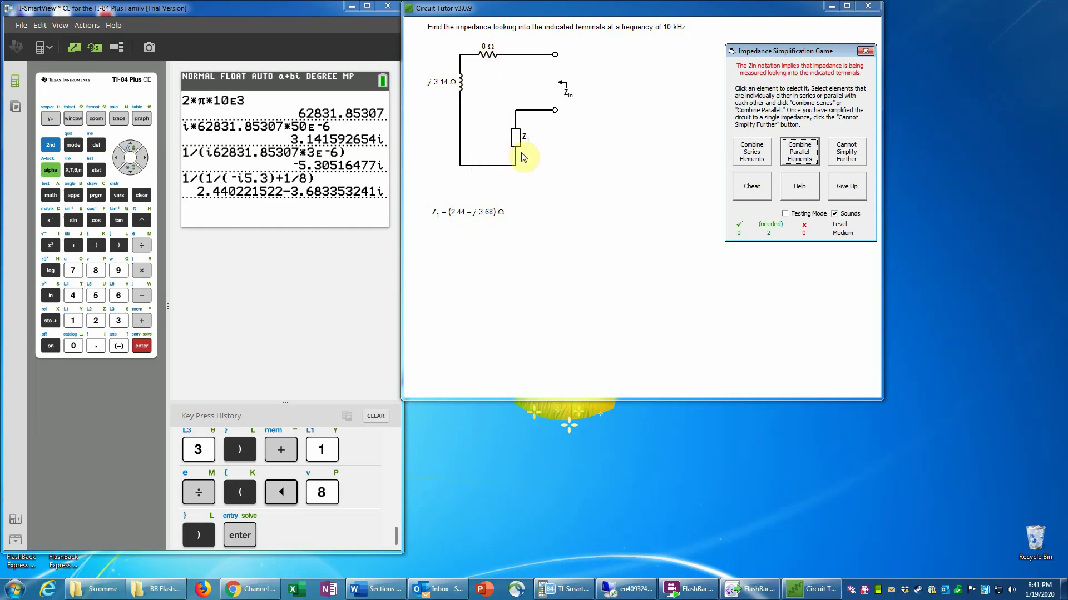
# Select the top 8 Ω resistor, j3.14 Ω inductor and Z1, and combine them in series.
pyautogui.click(489, 53)
pyautogui.click(461, 84)
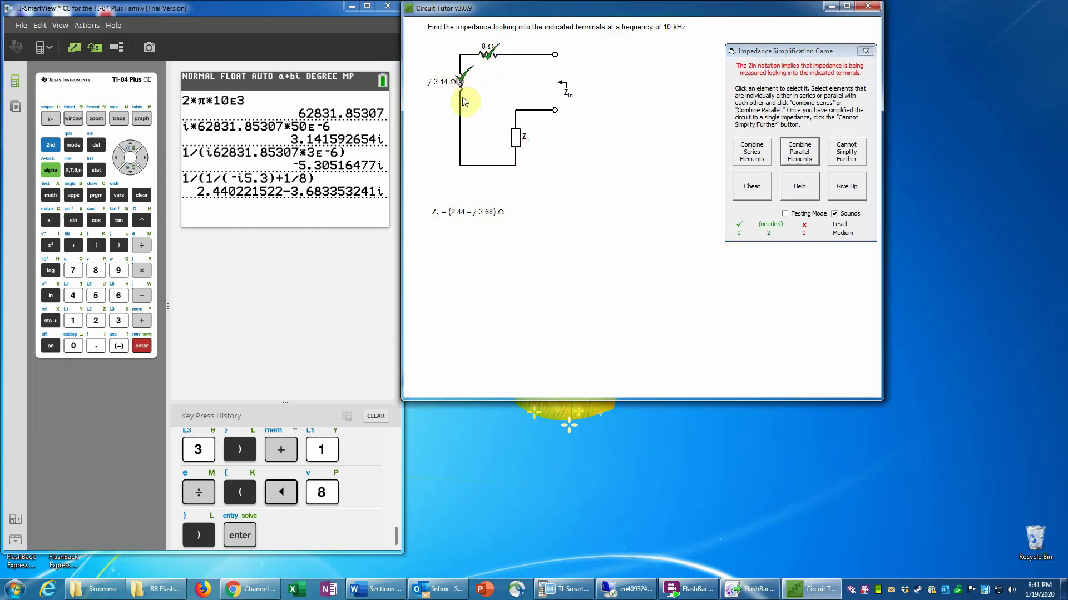
pyautogui.click(517, 139)
pyautogui.click(754, 156)
pyautogui.moveTo(493, 160); pyautogui.dragTo(591, 242)
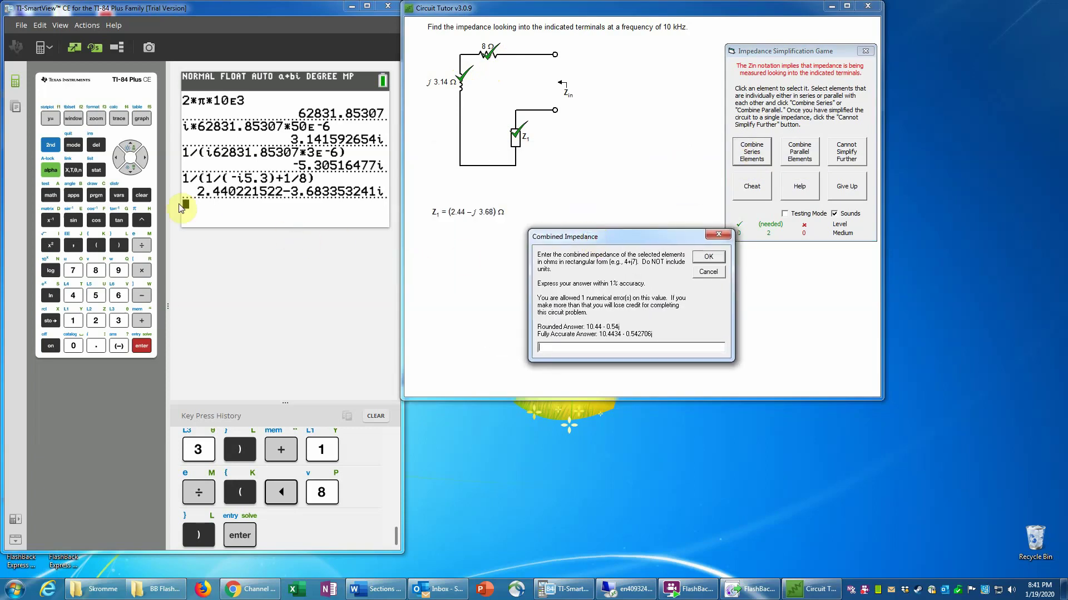
# On the calculator, add i3.14 and 8 to the previous result, giving 10.44022152−0.543353241i.
pyautogui.click(179, 204)
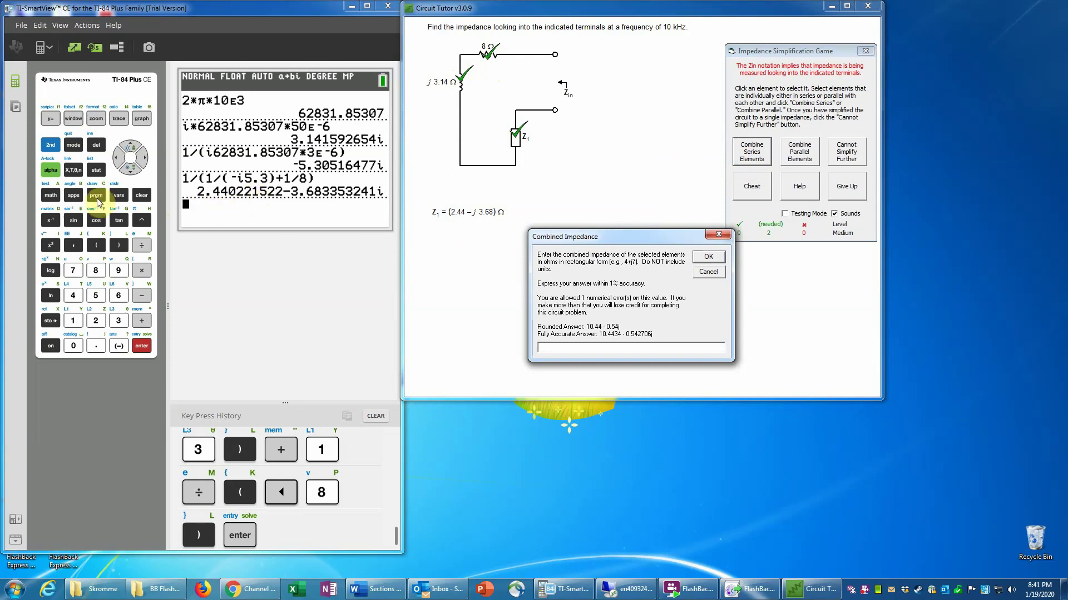
pyautogui.click(127, 144)
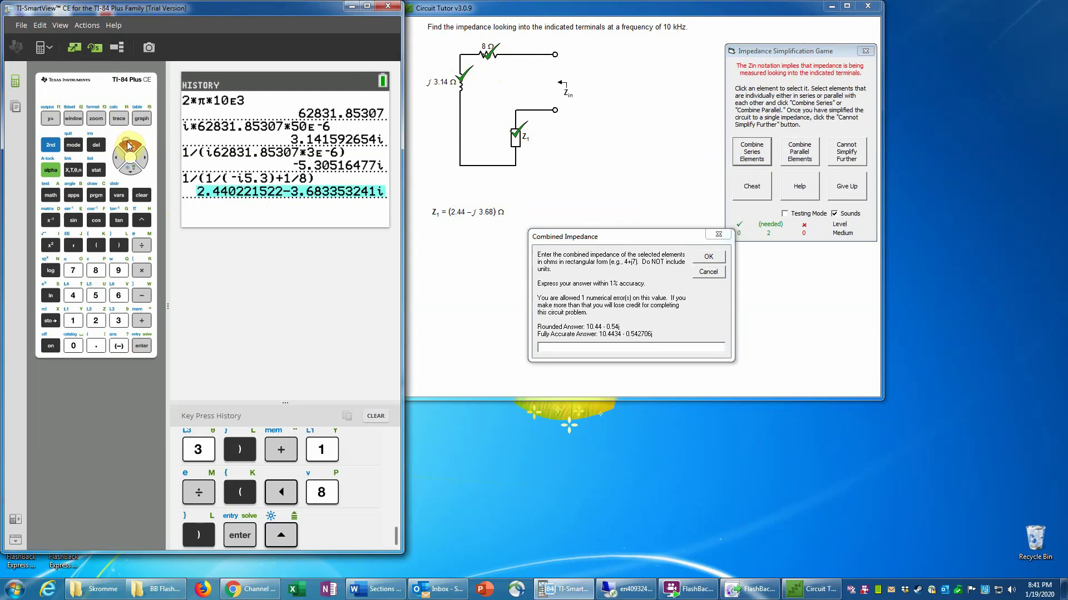
pyautogui.click(138, 345)
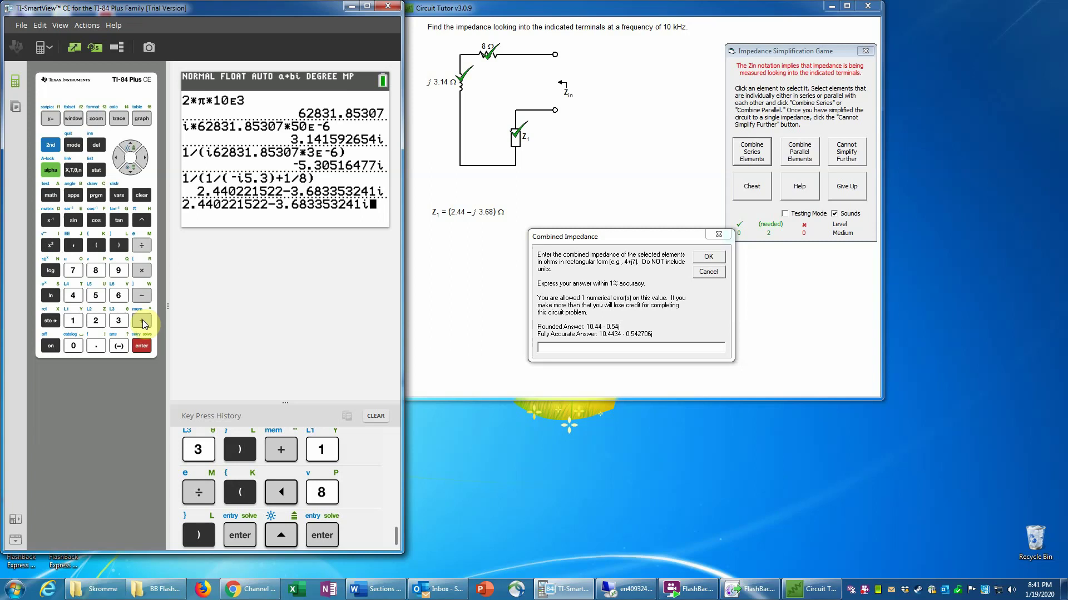
pyautogui.click(143, 321)
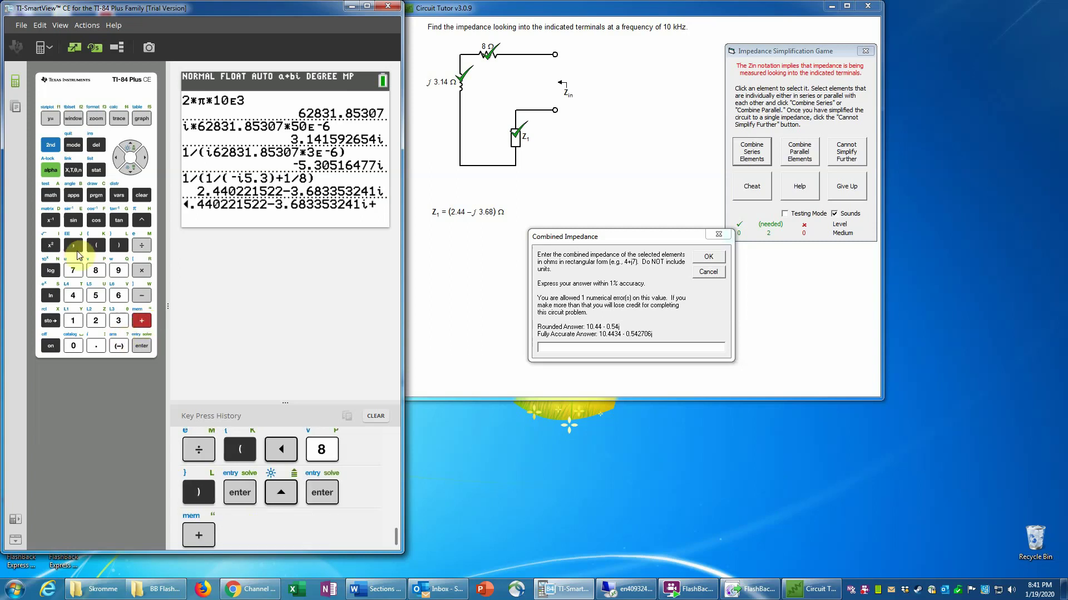
pyautogui.click(50, 146)
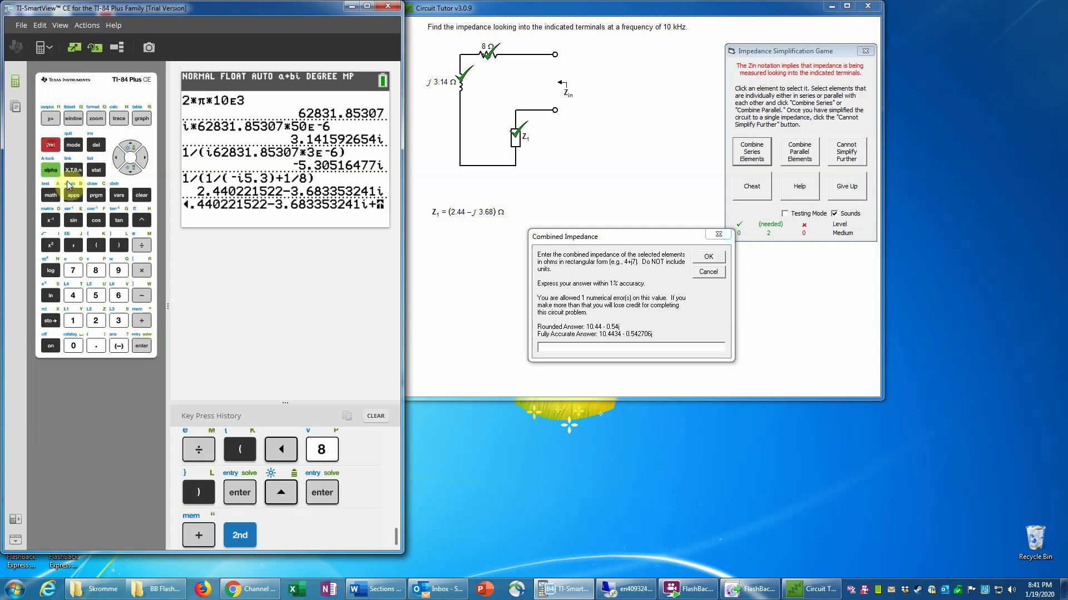
pyautogui.click(96, 347)
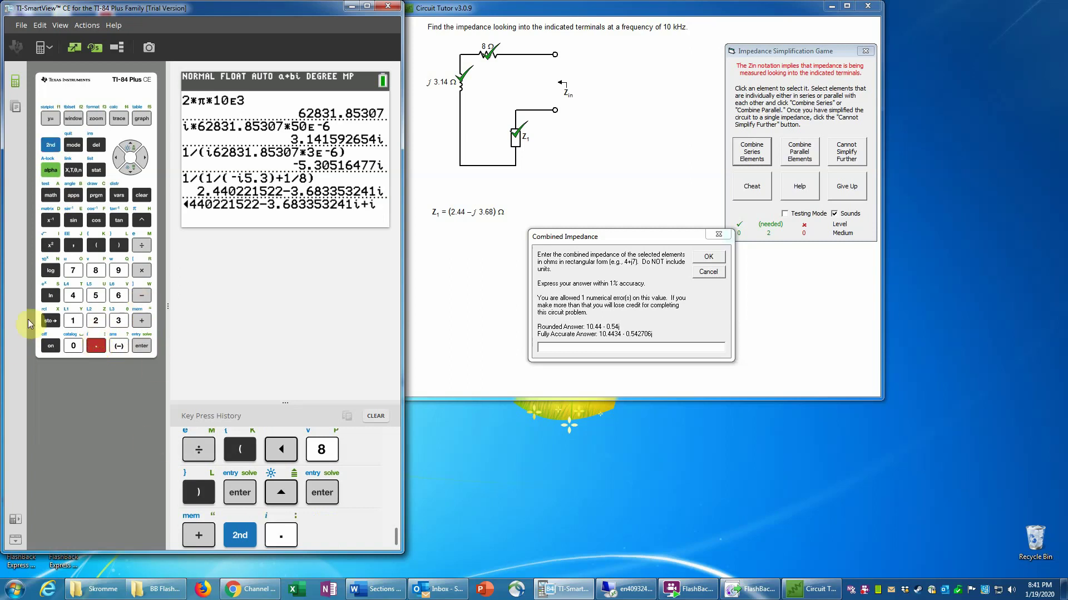
pyautogui.click(117, 321)
pyautogui.click(97, 346)
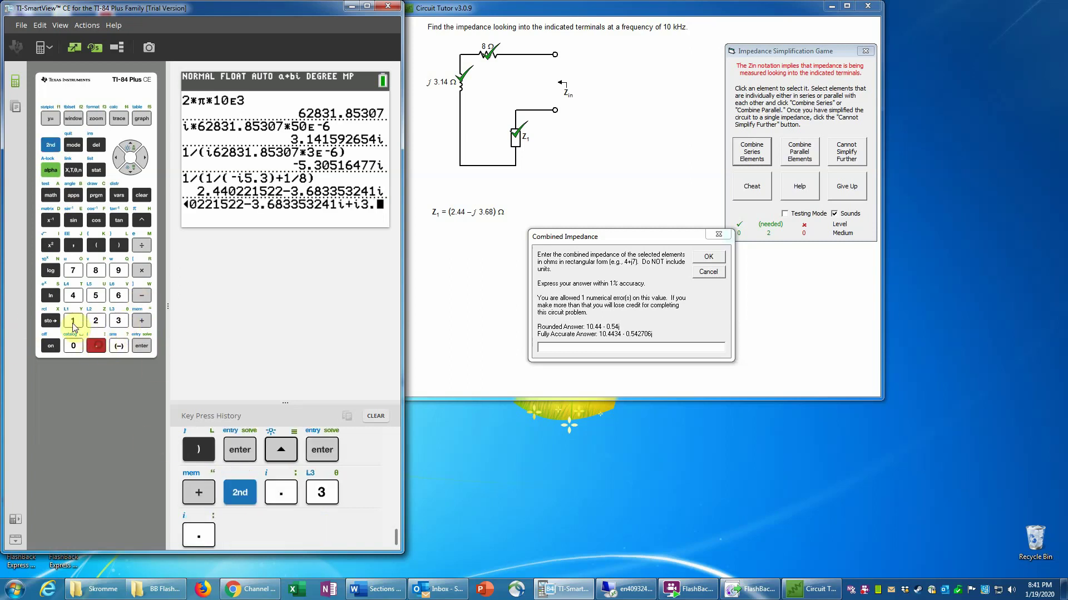
pyautogui.click(73, 321)
pyautogui.click(77, 299)
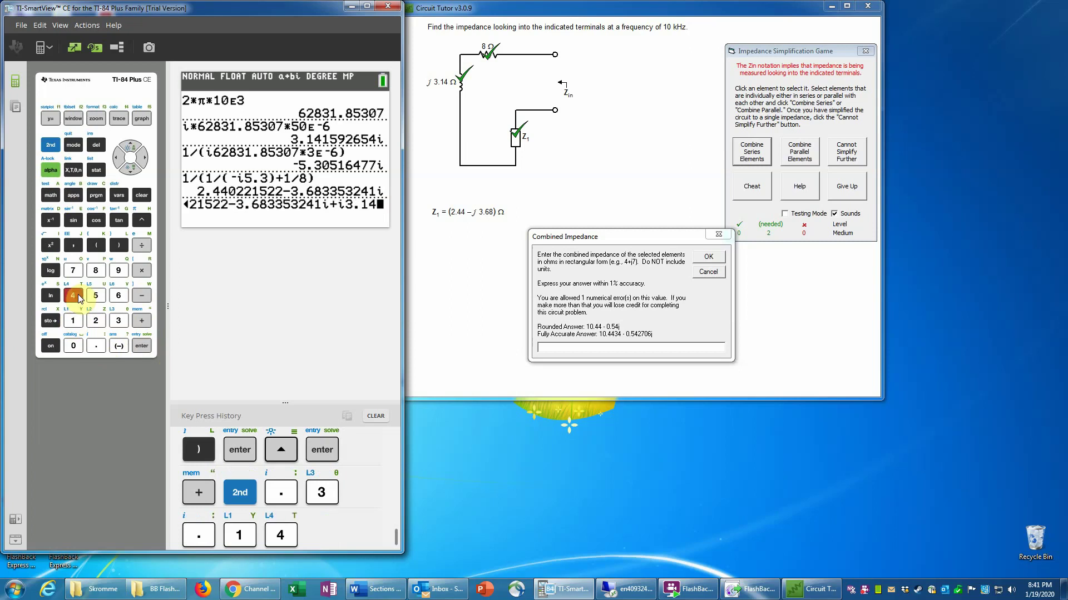
pyautogui.click(142, 323)
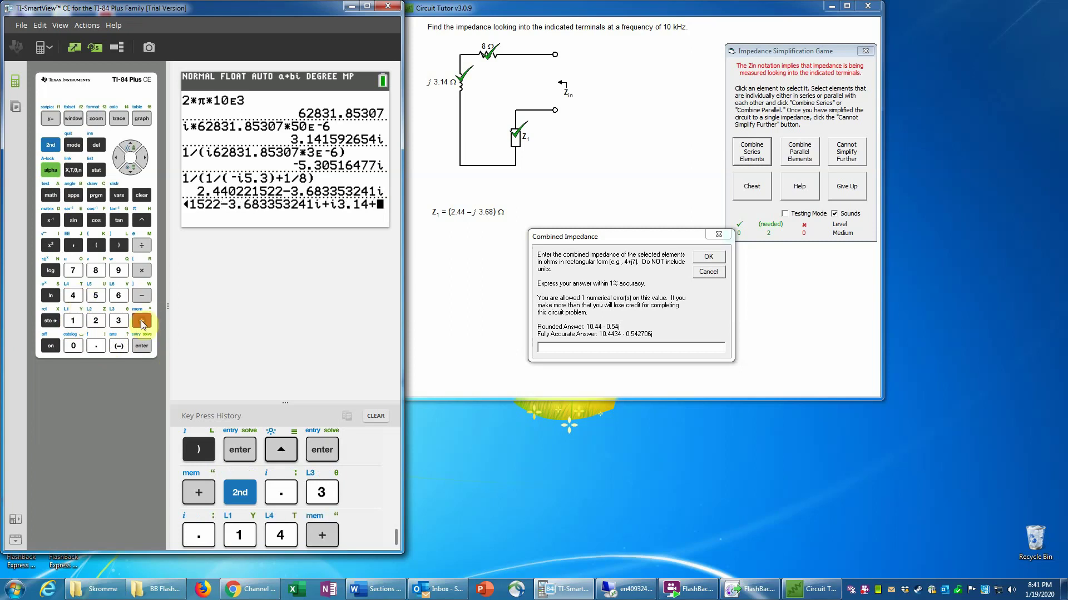
pyautogui.click(96, 270)
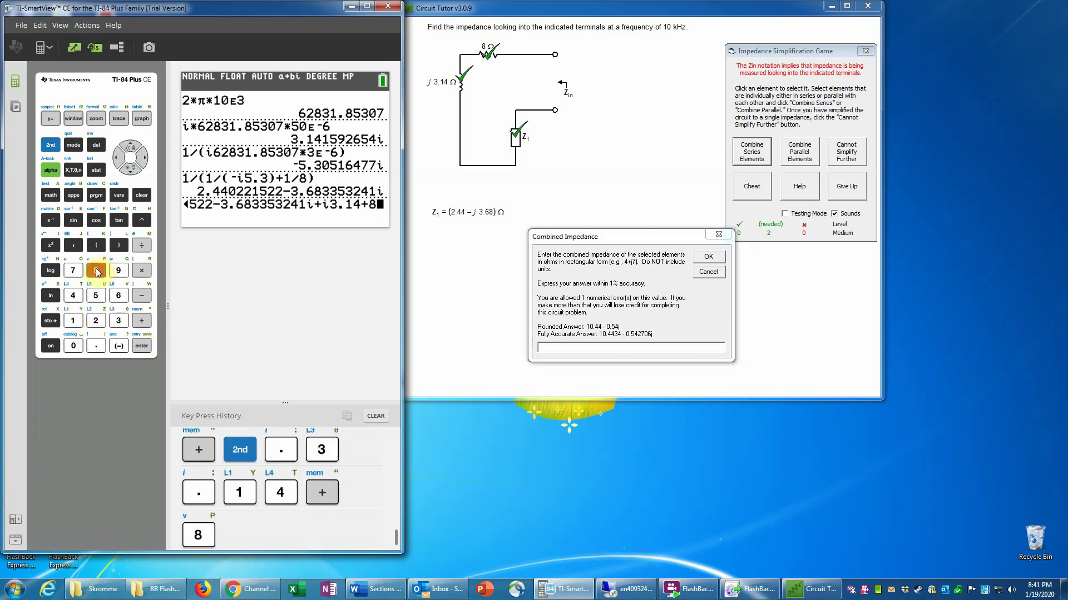
pyautogui.click(142, 345)
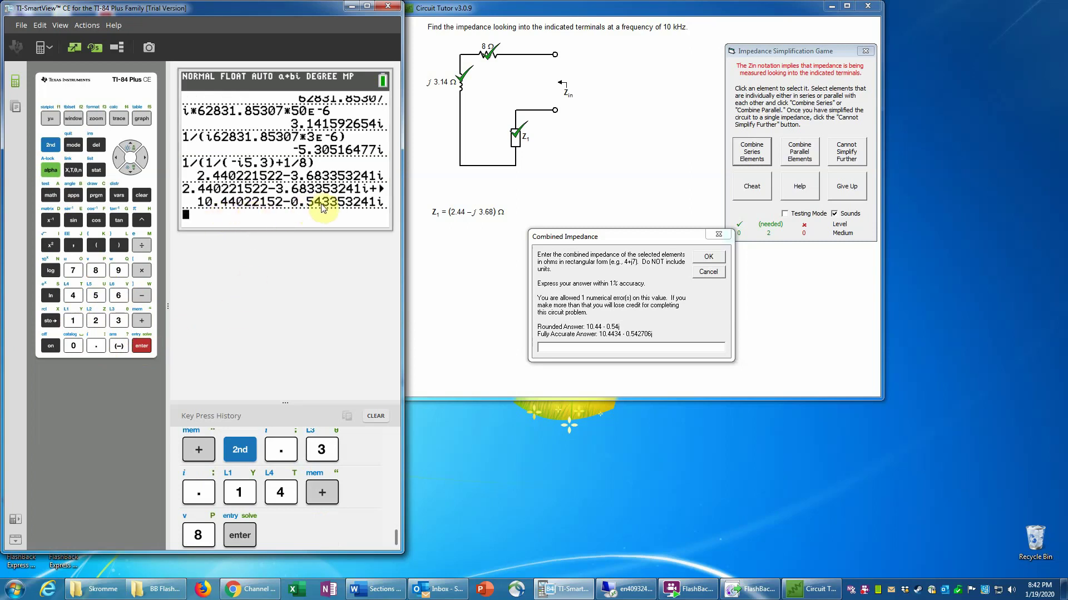
# Enter 10.44-j0.5434 as the combined series impedance and submit it.
pyautogui.click(559, 348)
pyautogui.write('10.44-j0.5434')
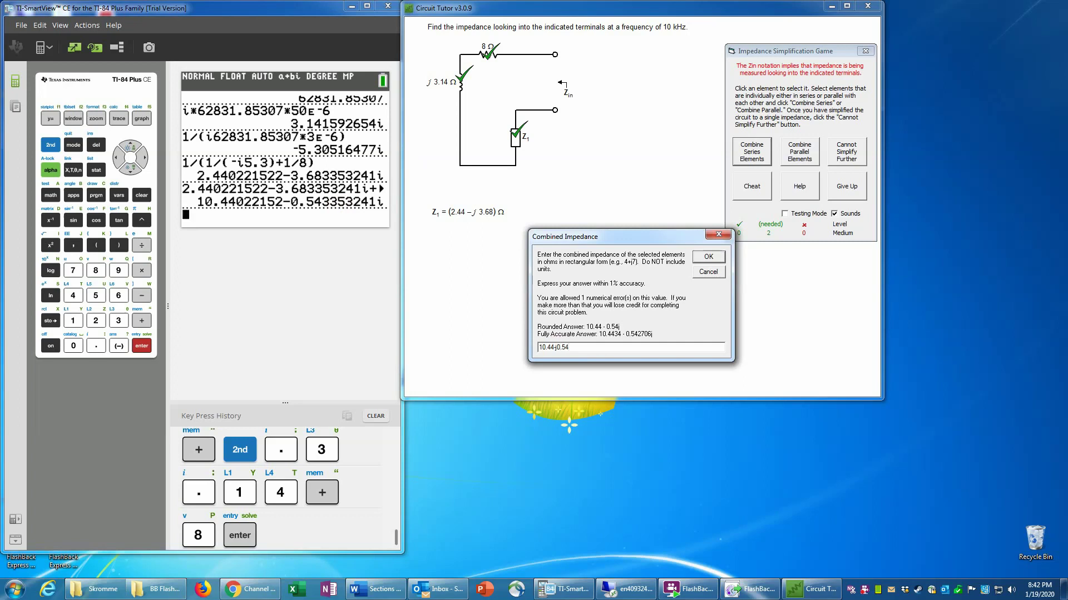
pyautogui.click(711, 258)
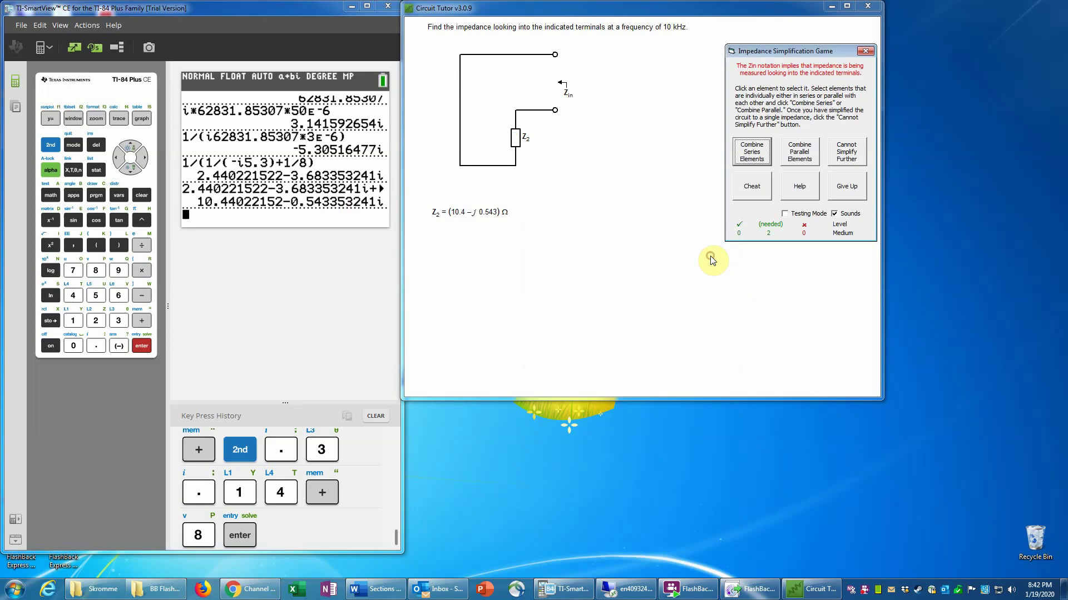
pyautogui.click(799, 190)
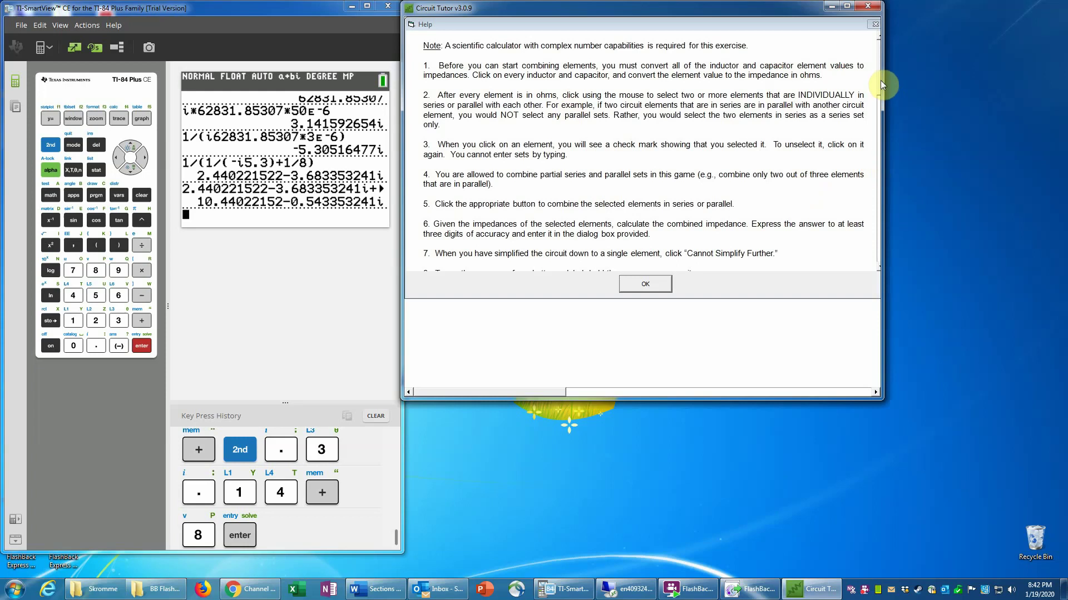
pyautogui.moveTo(881, 84); pyautogui.dragTo(877, 222)
pyautogui.click(639, 285)
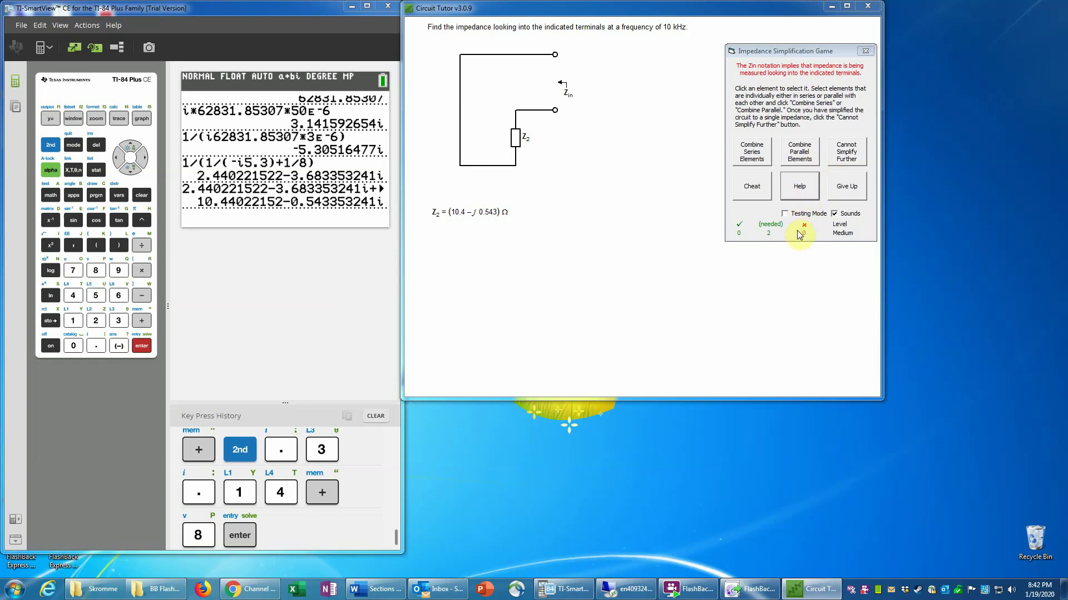
# Declare the circuit fully simplified, acknowledge the congratulations, and maximize the Circuit Tutor window.
pyautogui.click(842, 153)
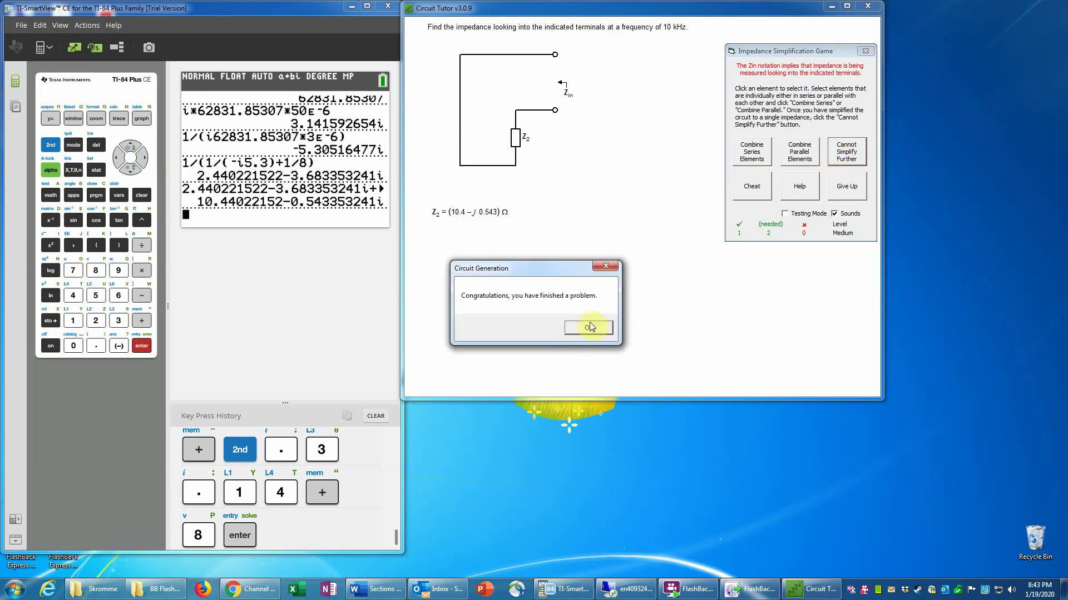
pyautogui.click(586, 328)
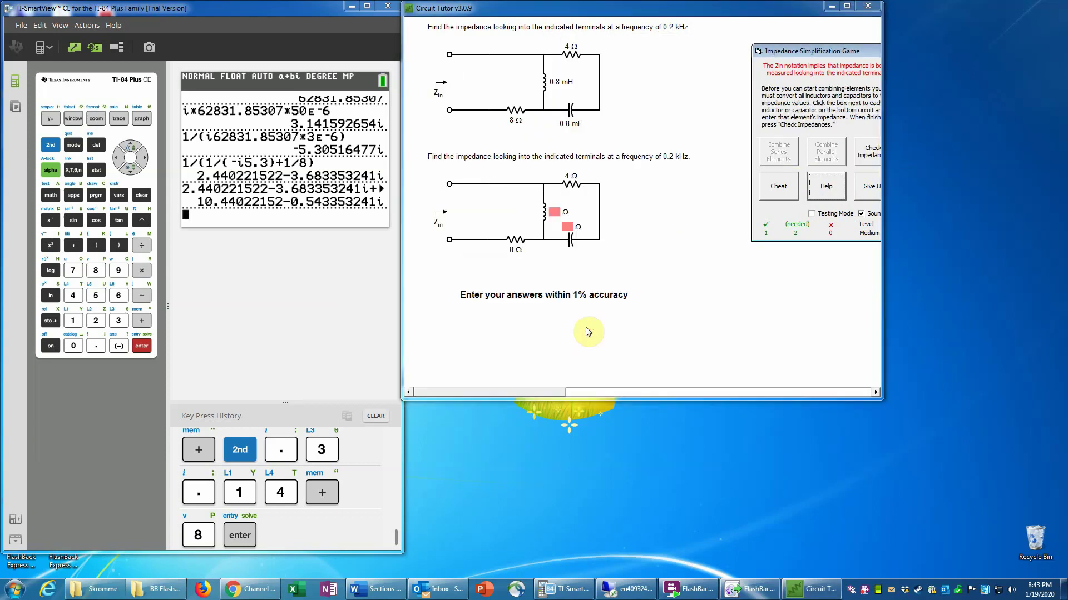
pyautogui.click(847, 6)
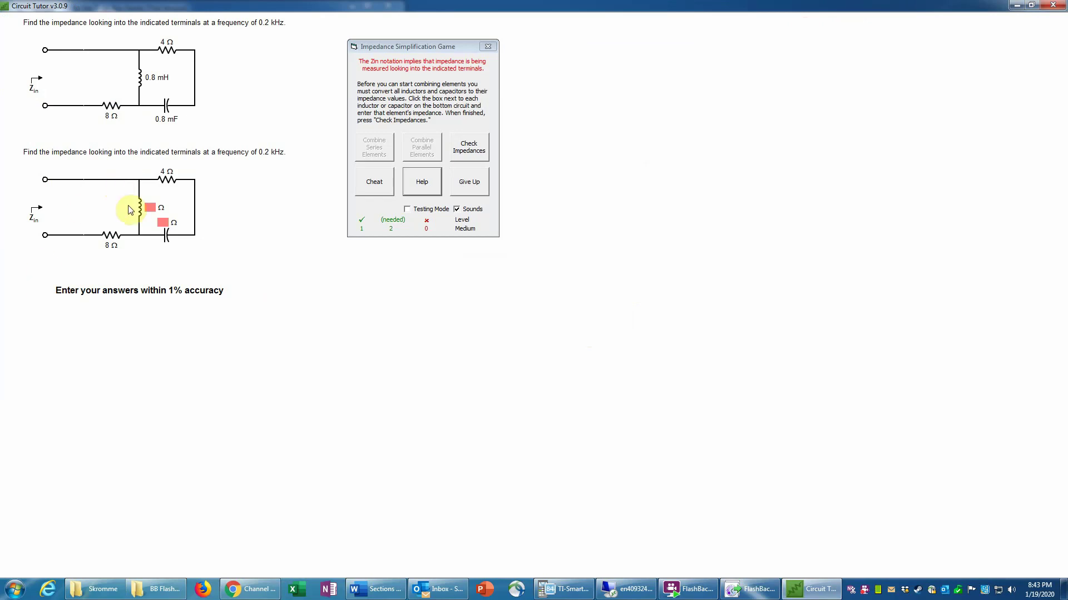